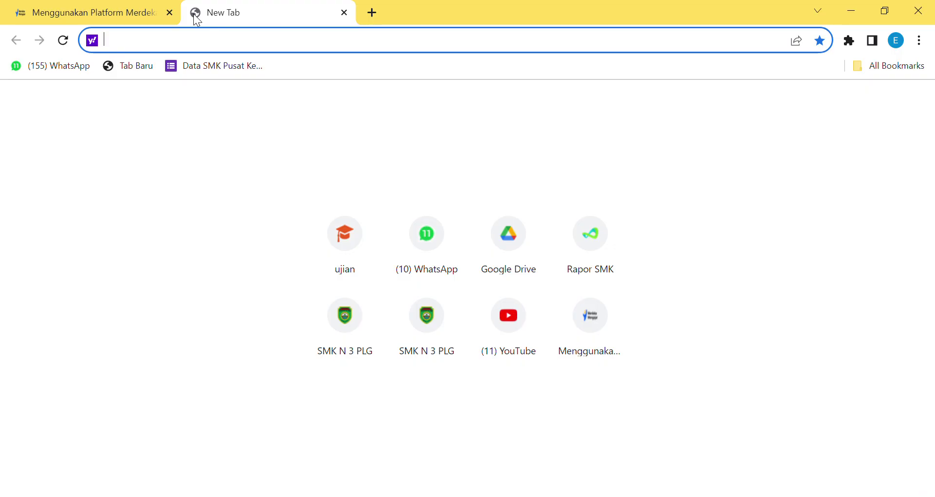
text(185)
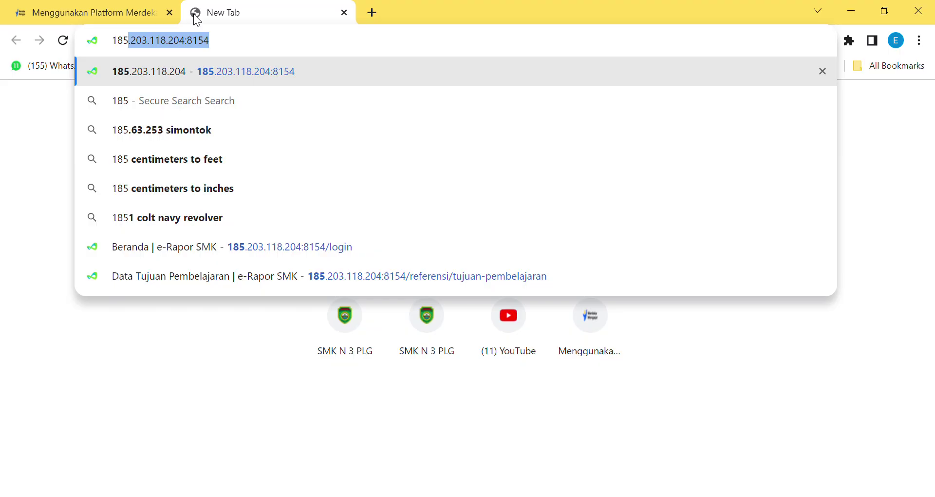
key(Return)
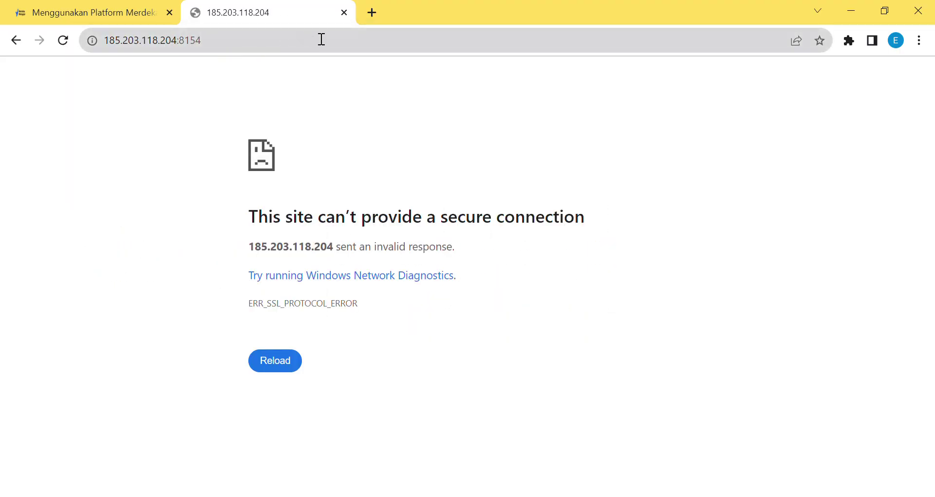
click(344, 11)
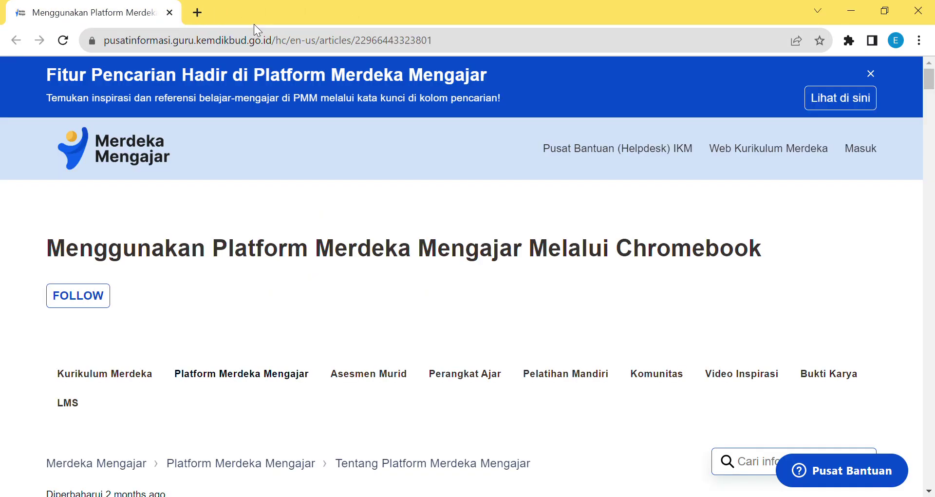
Step: Open the Rapor SMK site in a new browser tab and go to the Capaian Pembelajaran reference data
click(198, 14)
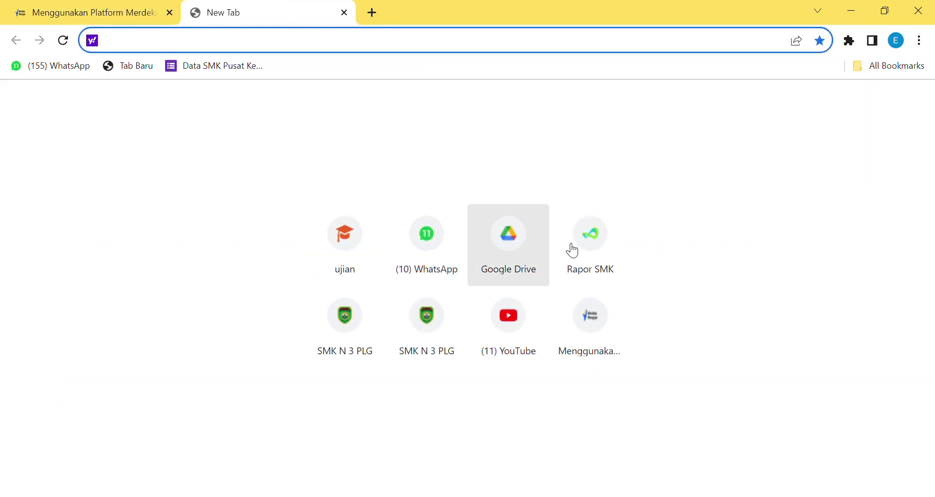
click(598, 262)
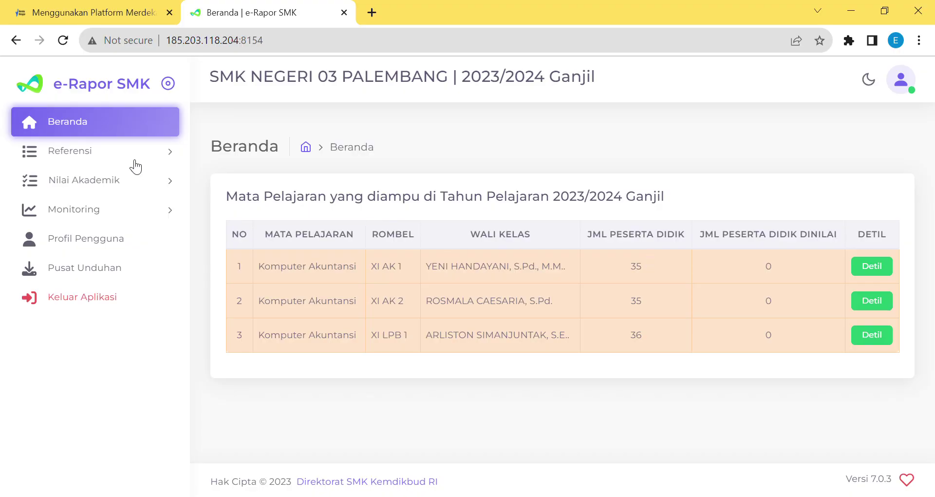
click(84, 159)
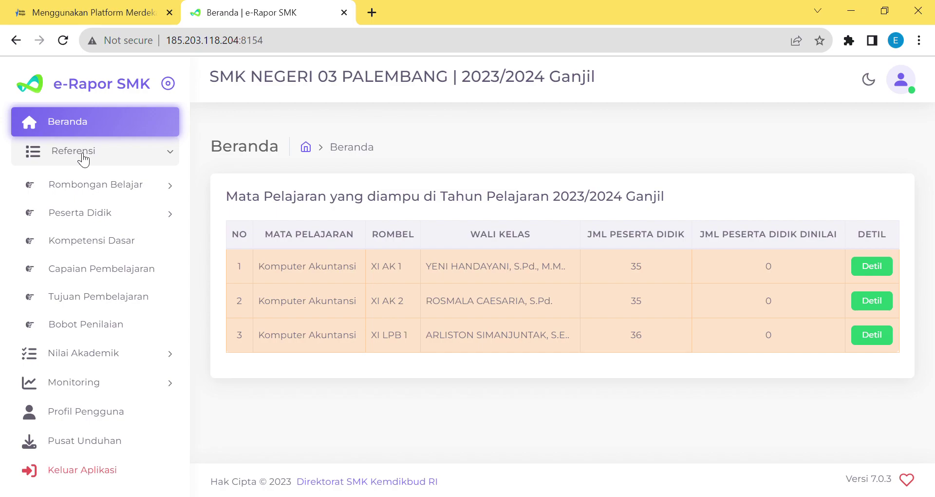
click(137, 278)
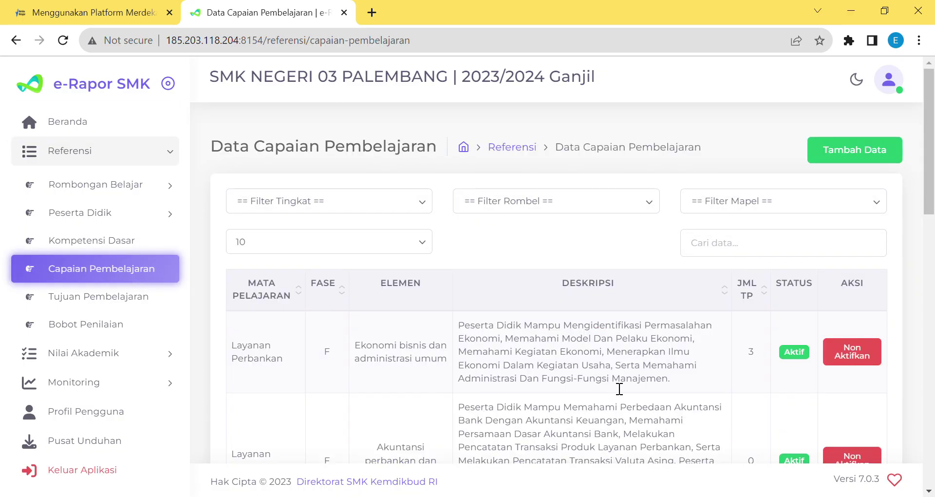
Step: Filter the Capaian Pembelajaran list by Kelas 11, XI AK 1 and Komputer Akuntansi, and review the listed learning outcomes
click(430, 209)
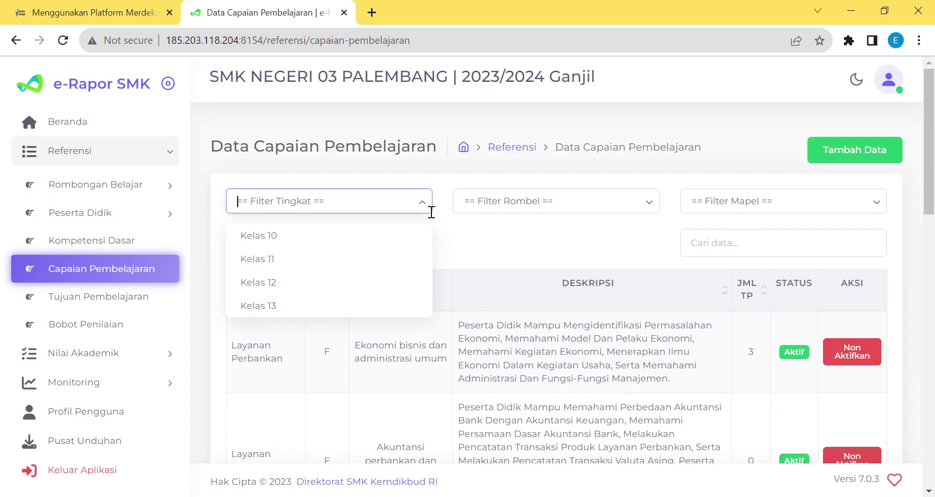
click(417, 255)
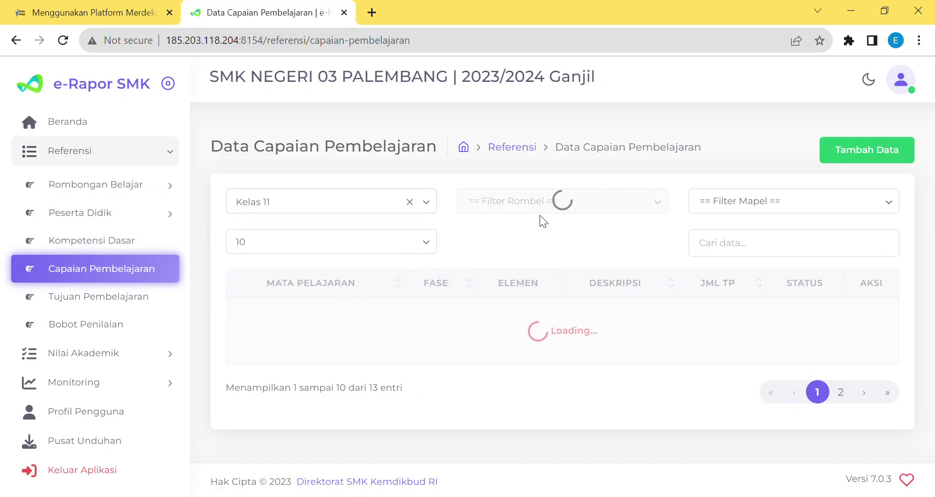
click(658, 211)
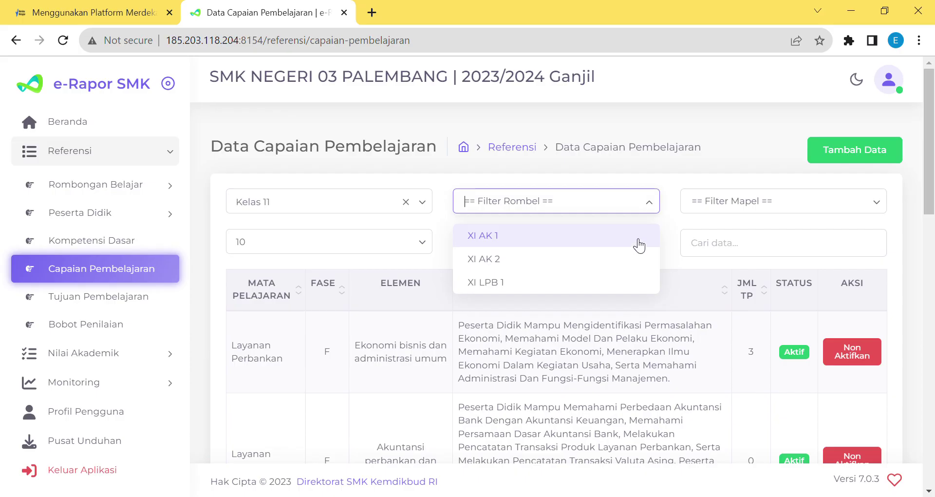
click(639, 245)
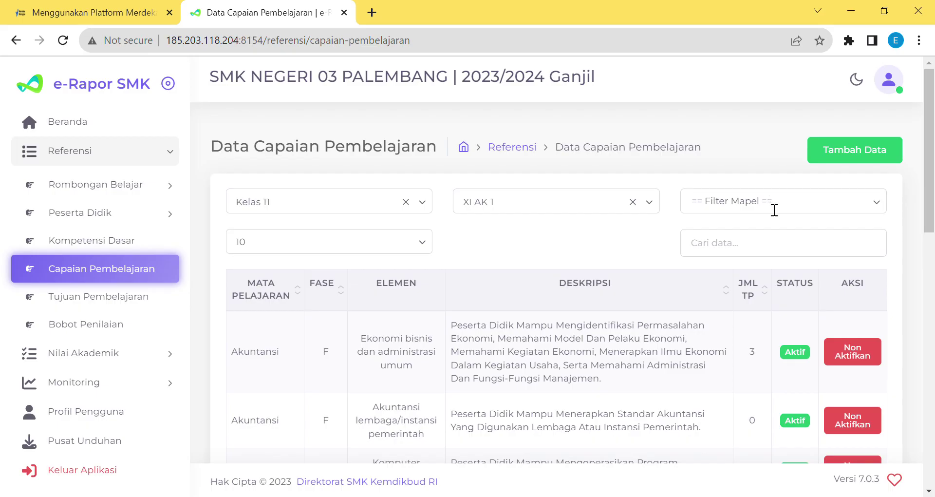
click(774, 210)
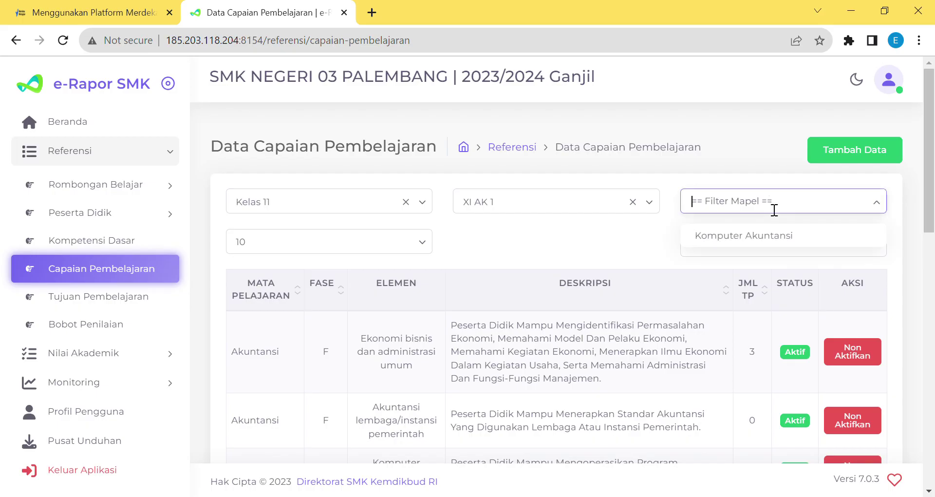
click(780, 248)
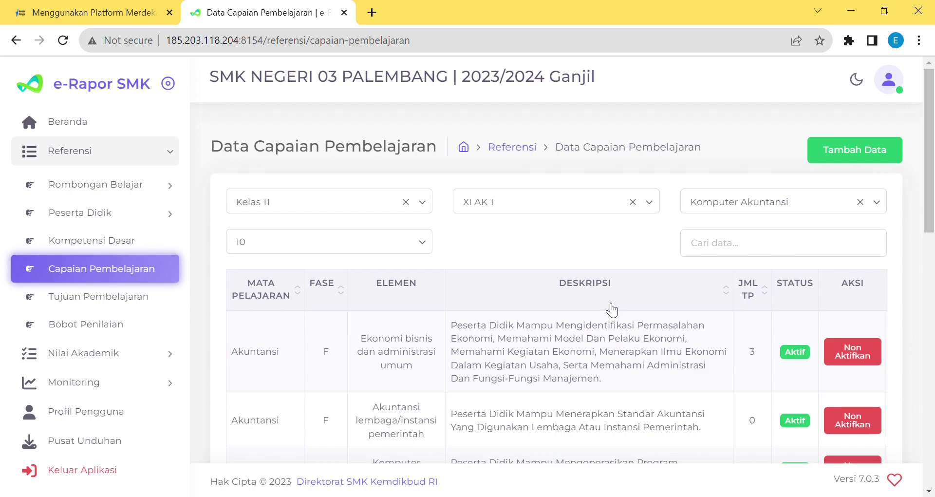
scroll(612, 309, down, 2)
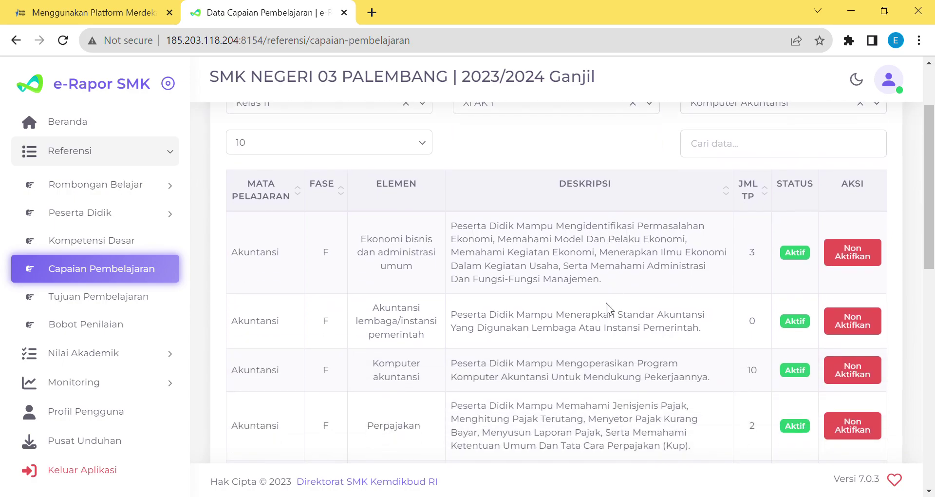
scroll(606, 302, down, 2)
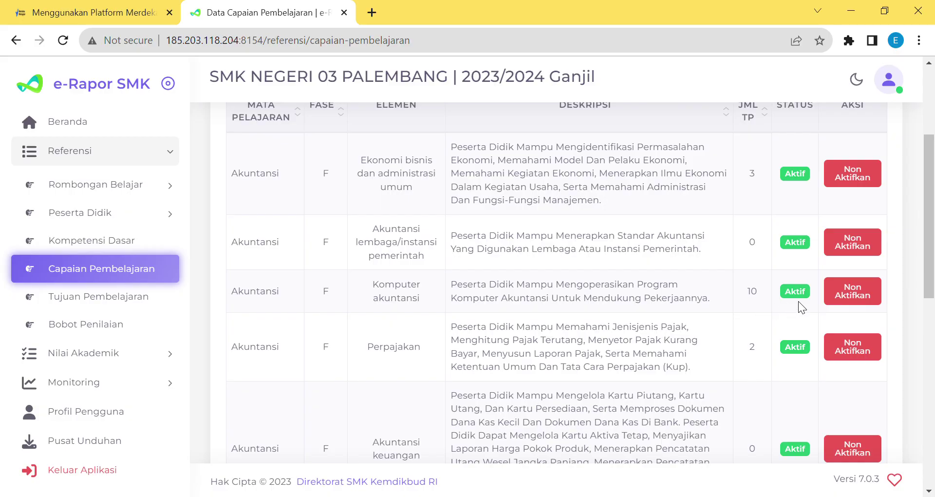
Step: Open the Tujuan Pembelajaran data, filter it by Kelas 11, XI AK 1 and Komputer Akuntansi, and review the entries
click(139, 302)
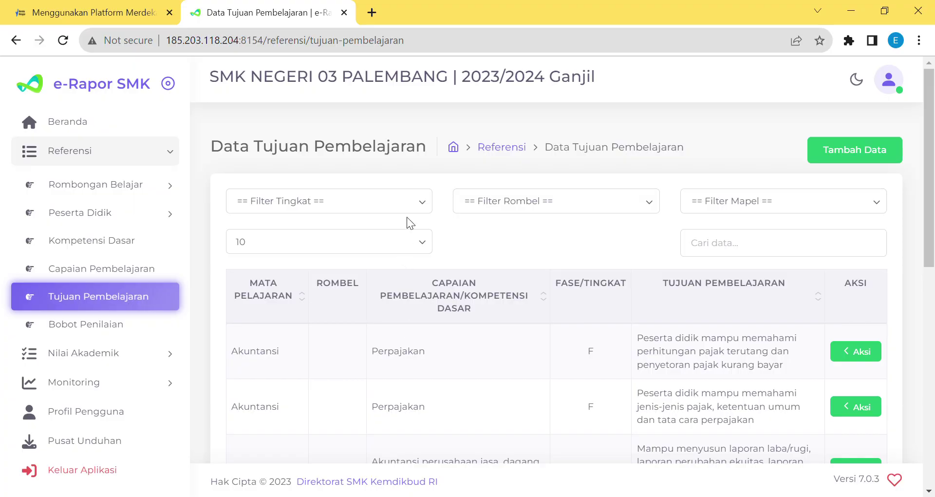
click(424, 204)
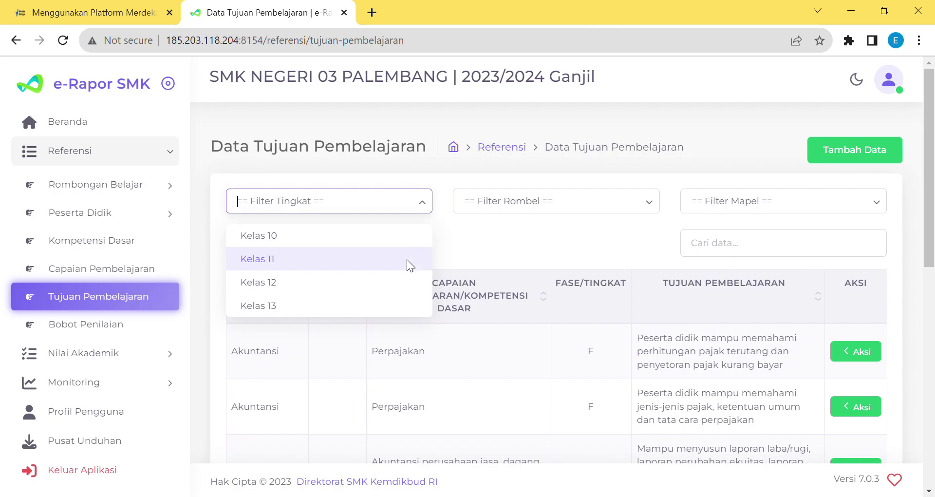
click(407, 259)
click(655, 207)
click(619, 245)
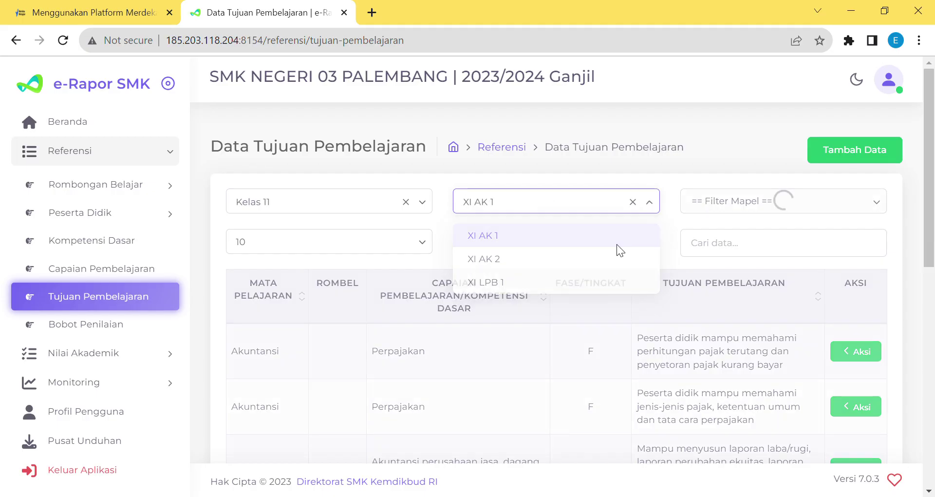
click(813, 200)
click(807, 240)
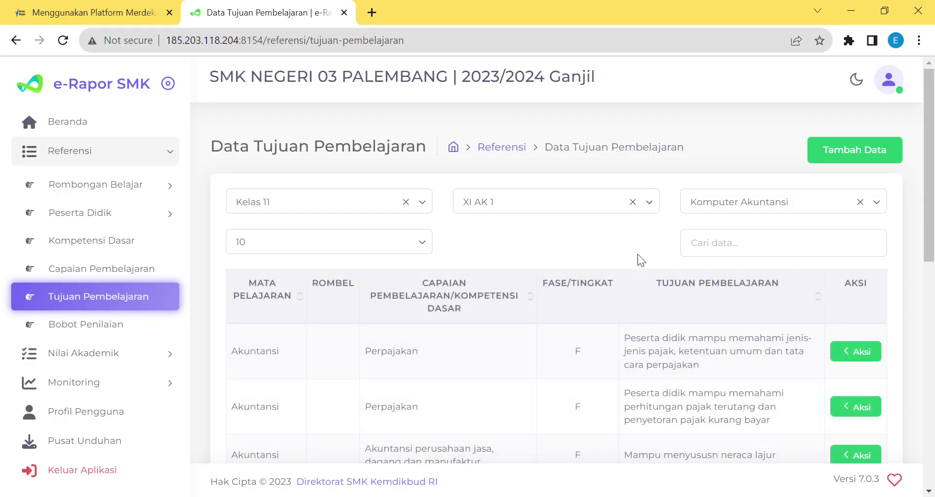
scroll(638, 253, down, 2)
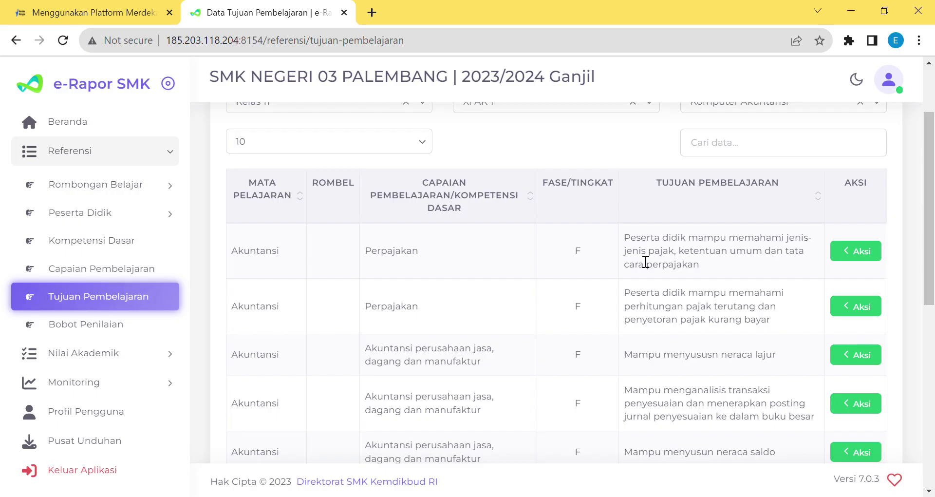
scroll(649, 212, up, 2)
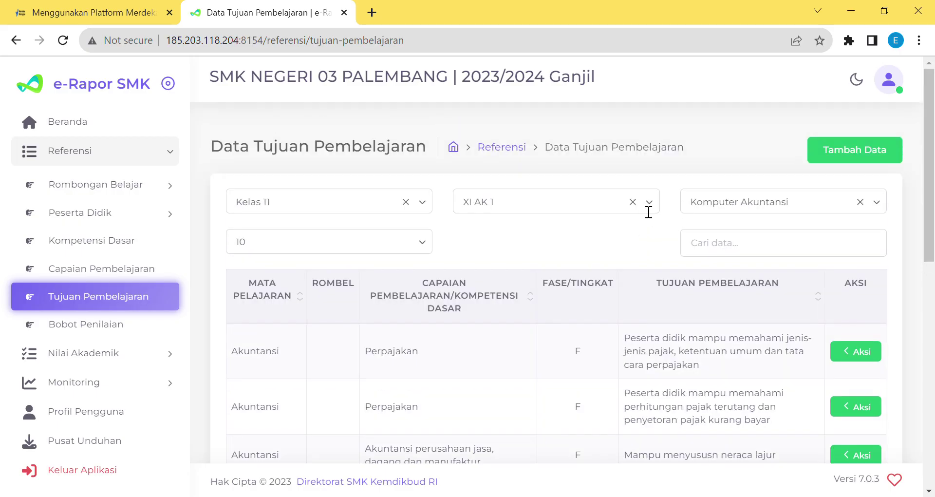
scroll(585, 378, down, 10)
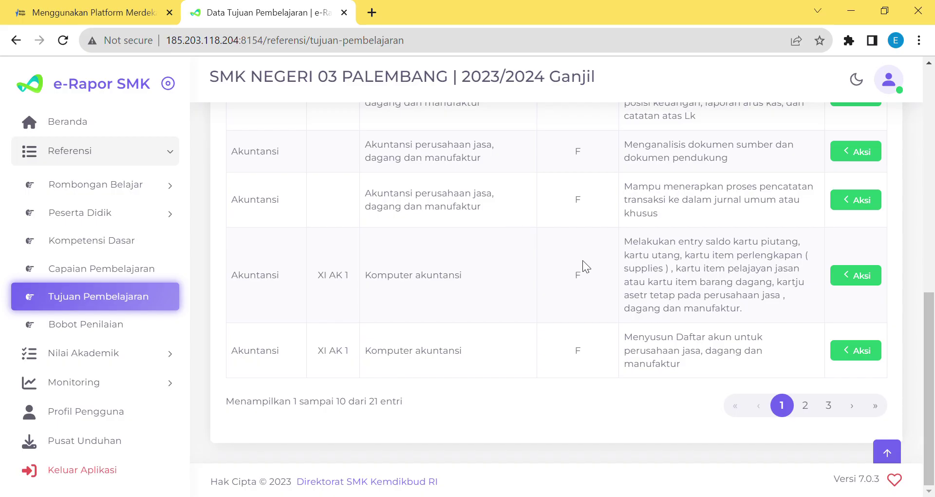
scroll(583, 260, up, 10)
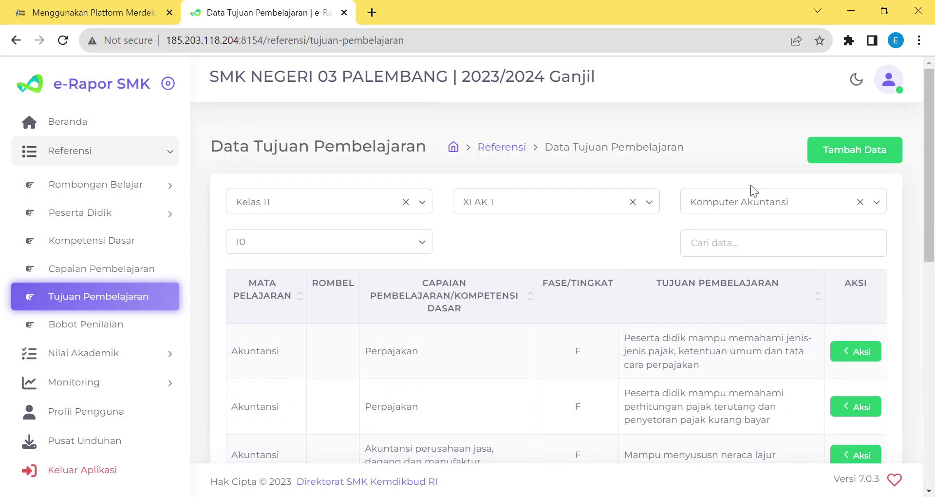
Step: Start a new Tujuan Pembelajaran entry for Kelas 11, Rombongan Belajar XI AK 1 and Mata Pelajaran Komputer Akuntansi
click(854, 148)
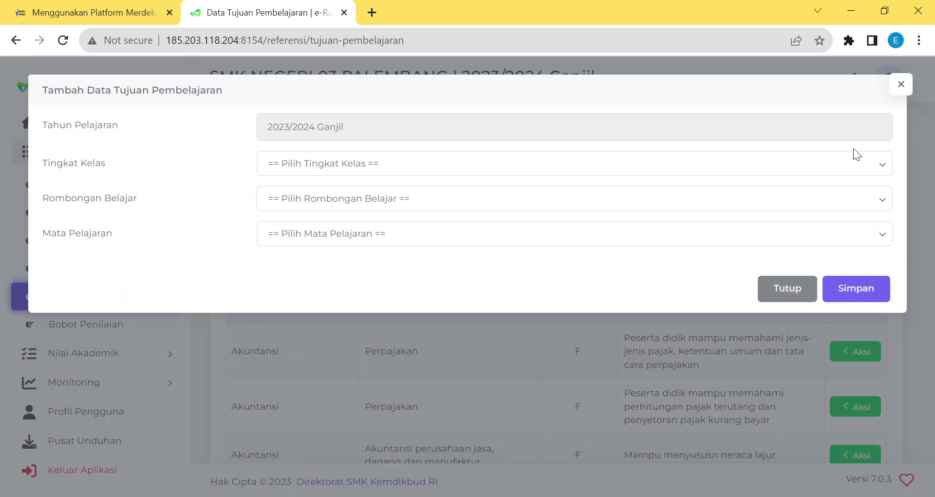
click(378, 169)
click(379, 231)
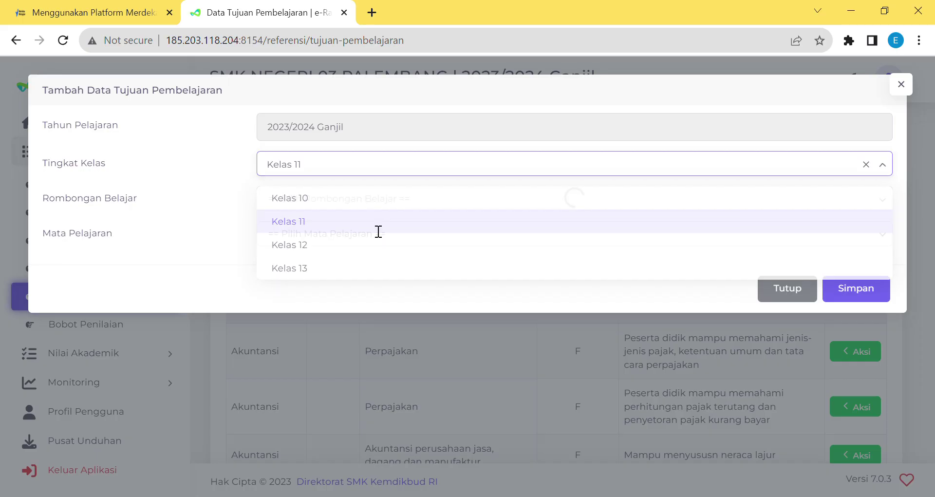
click(436, 210)
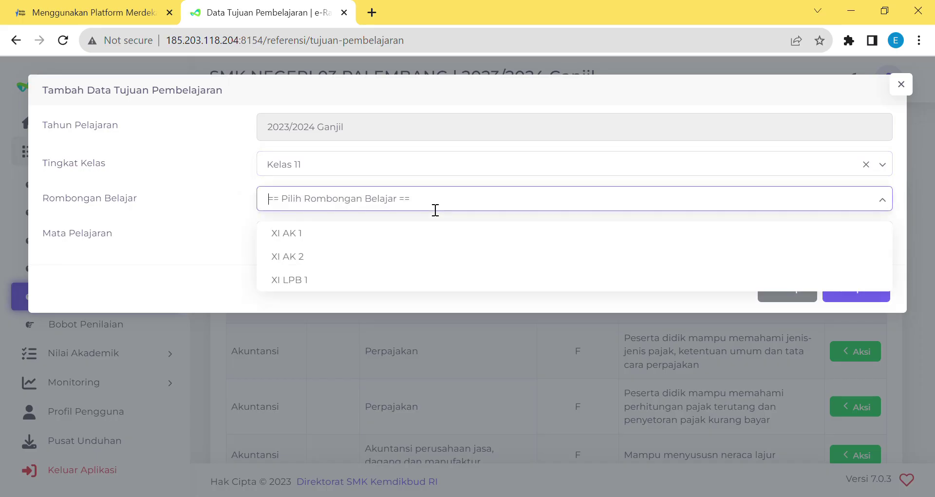
click(417, 238)
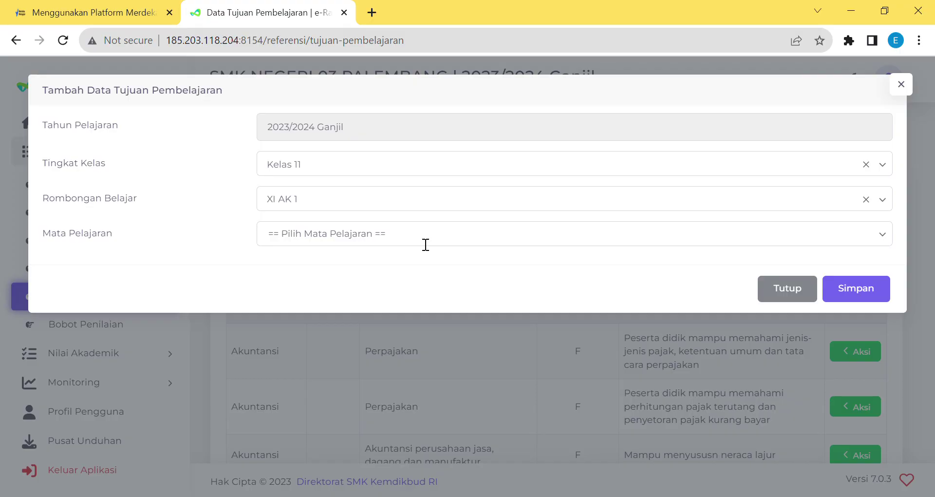
click(435, 245)
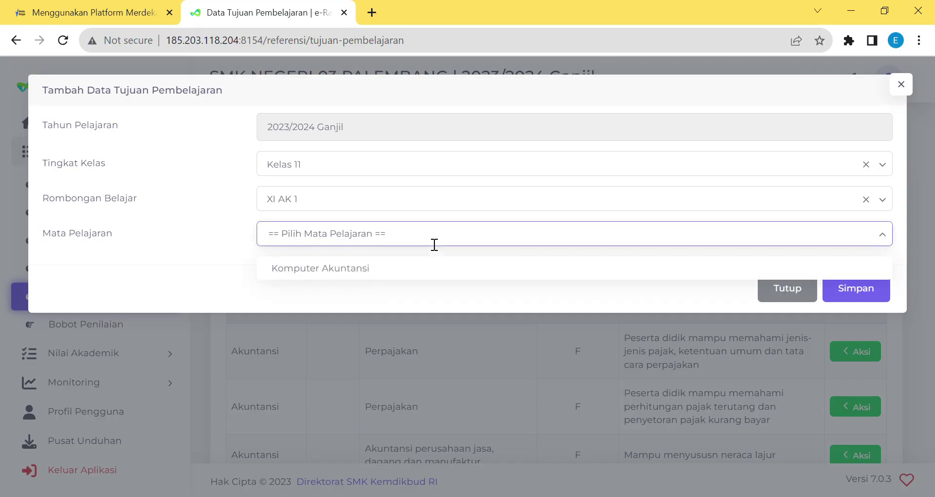
click(419, 276)
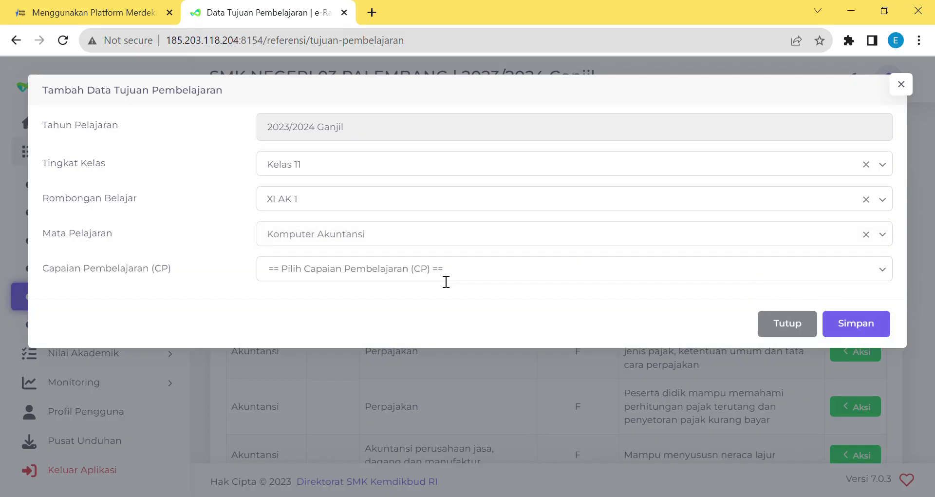
Step: Choose the CP "Peserta Didik Mampu Mengoperasikan Program Komputer Akuntansi Untuk Mendukung Pekerjaannya." and download its TP template
click(436, 280)
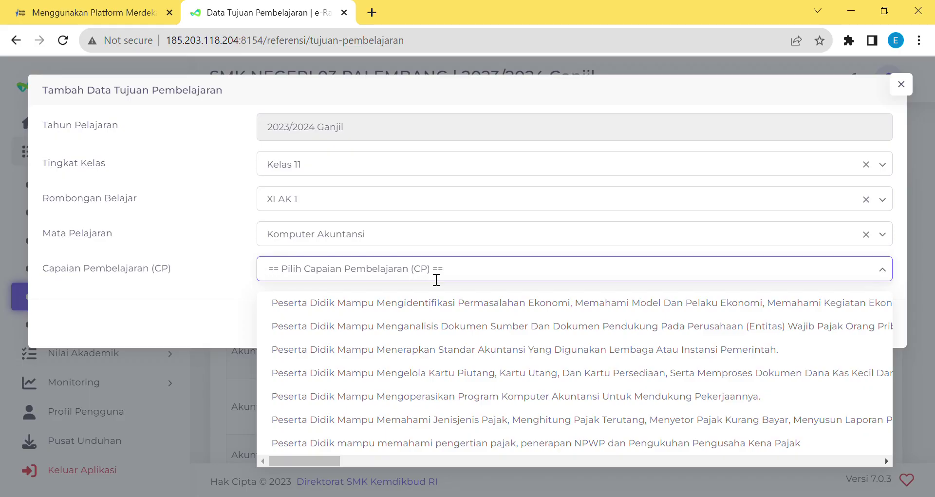
click(453, 396)
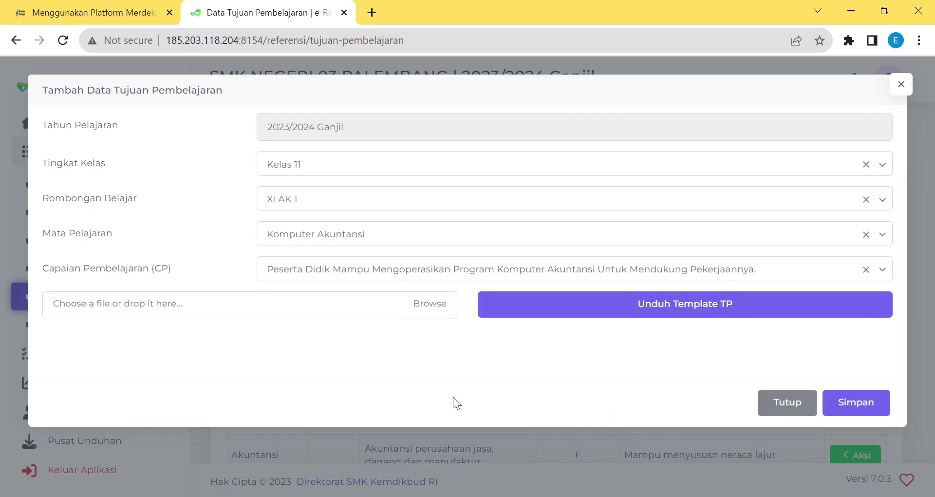
click(597, 314)
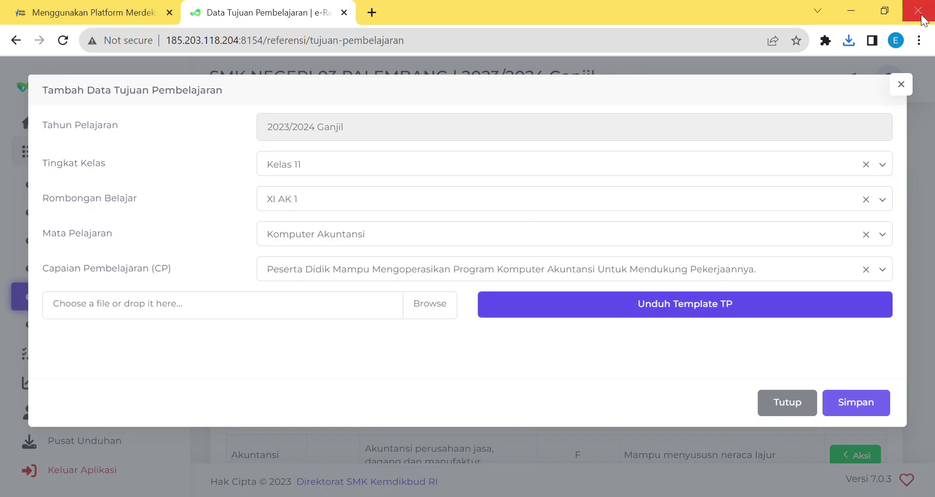
Step: Open the template upload's file selection, then close the entry form without saving and look over the filtered Tujuan Pembelajaran list
click(175, 299)
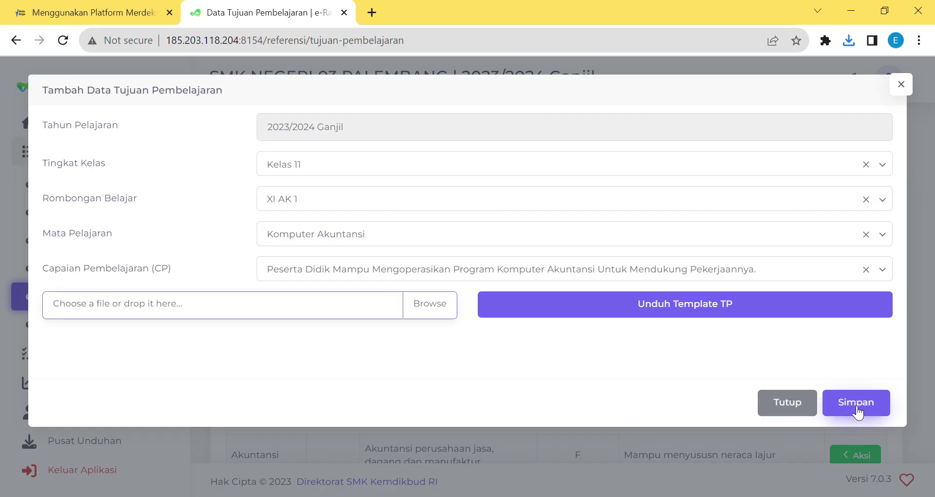
click(804, 409)
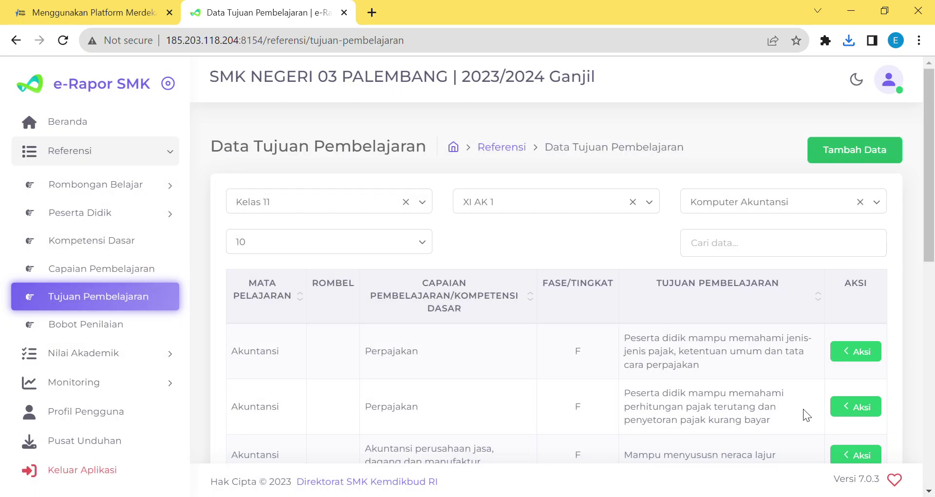
scroll(577, 330, down, 10)
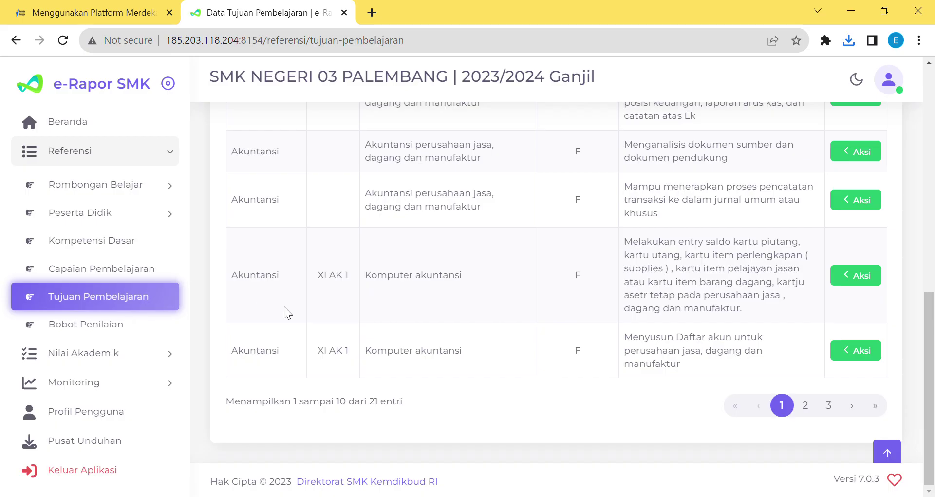
Step: Check the Bobot Penilaian for the Komputer Akuntansi classes and return to the Tujuan Pembelajaran list
click(112, 326)
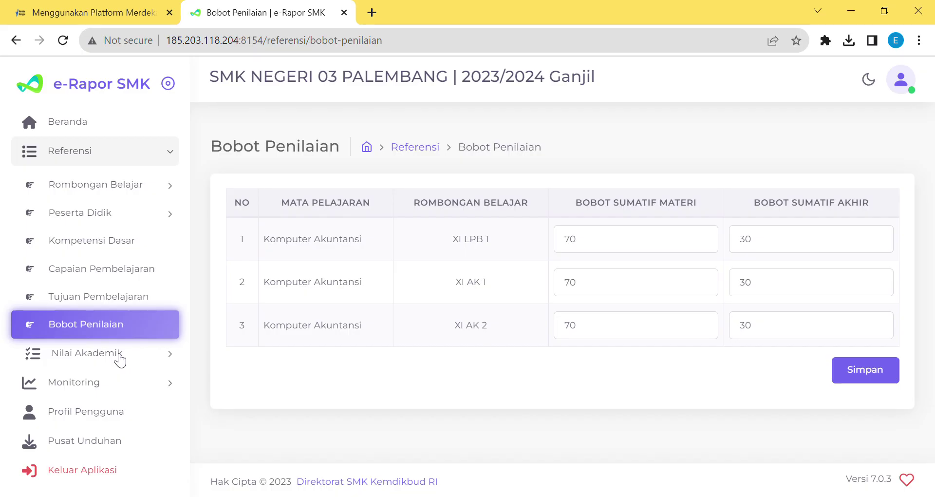
click(145, 302)
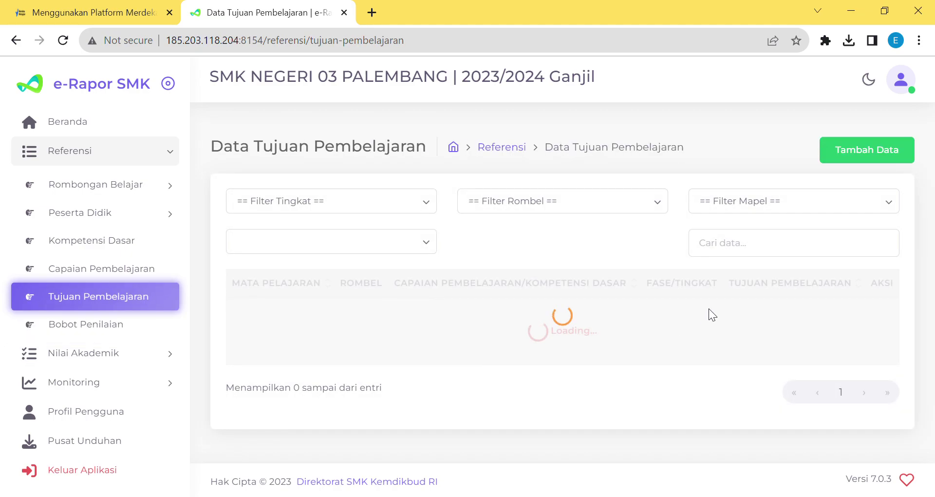
Step: Open Mapping Rombel for the XI AK 1 Komputer akuntansi objective "Melakukan entry transaksi penjualan jasa dan transaksi pelusan piutang jasa…"
scroll(783, 299, down, 6)
scroll(788, 300, down, 4)
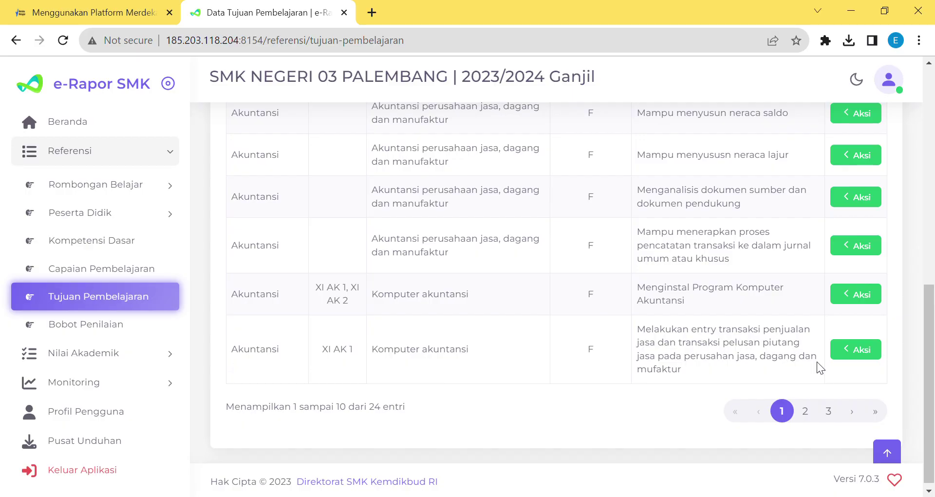
click(861, 350)
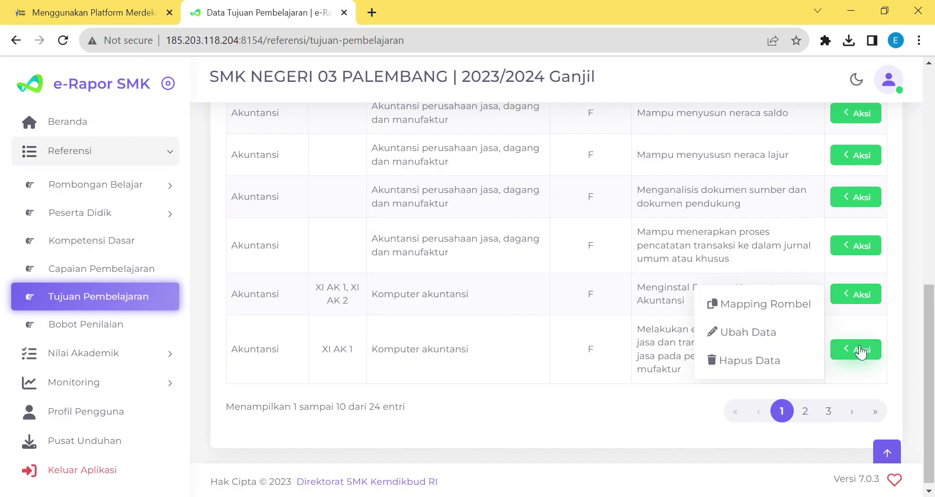
click(797, 311)
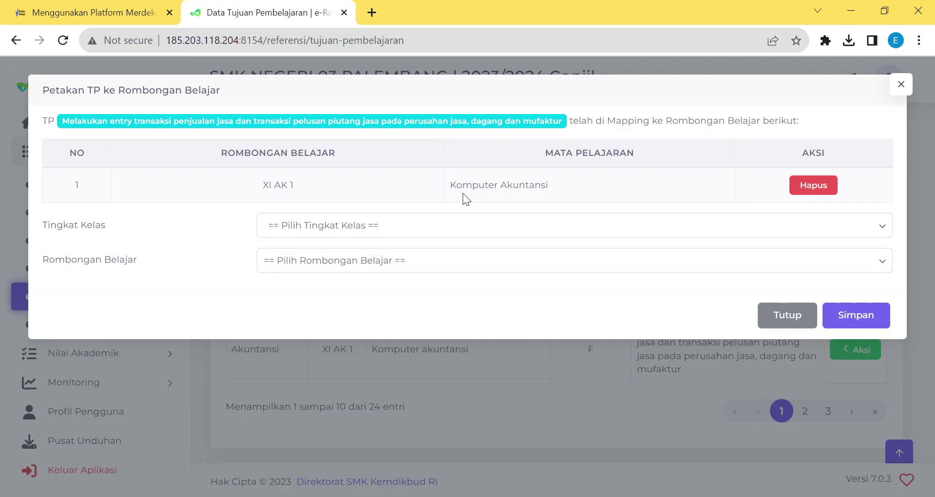
Step: Map the objective to Tingkat Kelas "Kelas 11" and Rombongan Belajar XI AK 2, and save the mapping
click(360, 231)
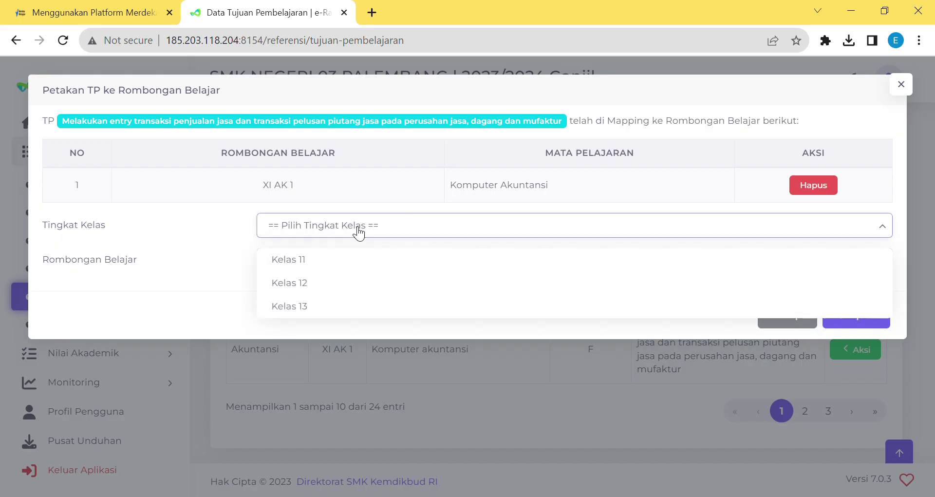
click(349, 261)
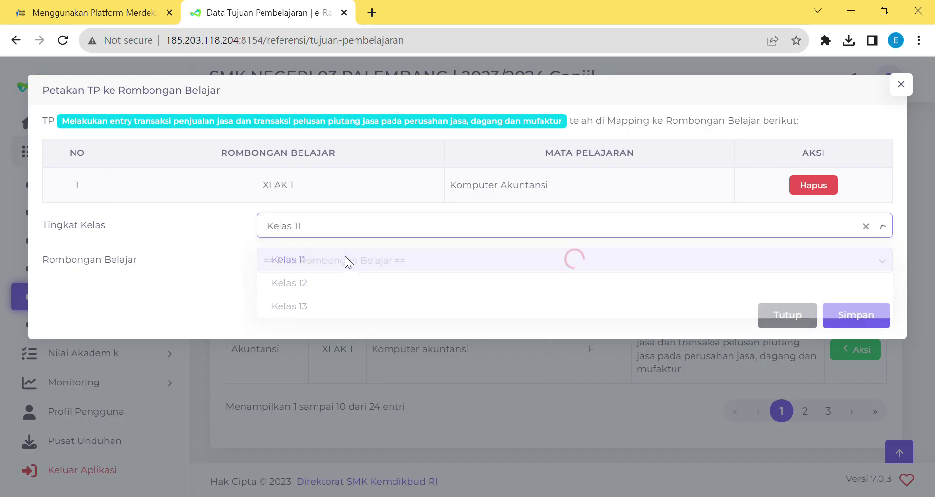
click(402, 268)
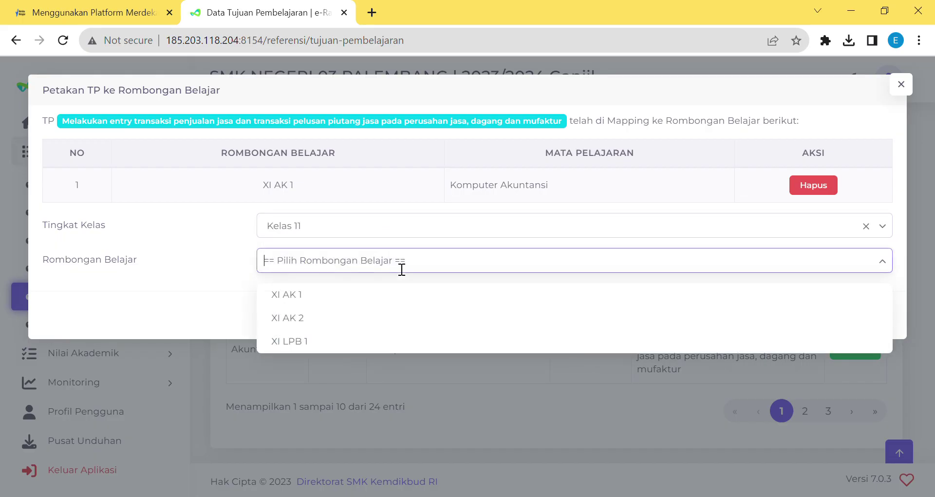
click(388, 319)
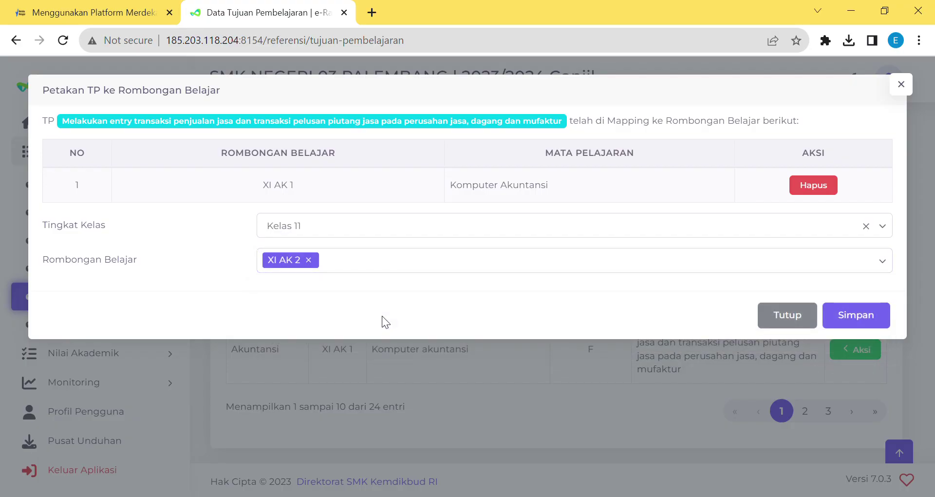
click(875, 317)
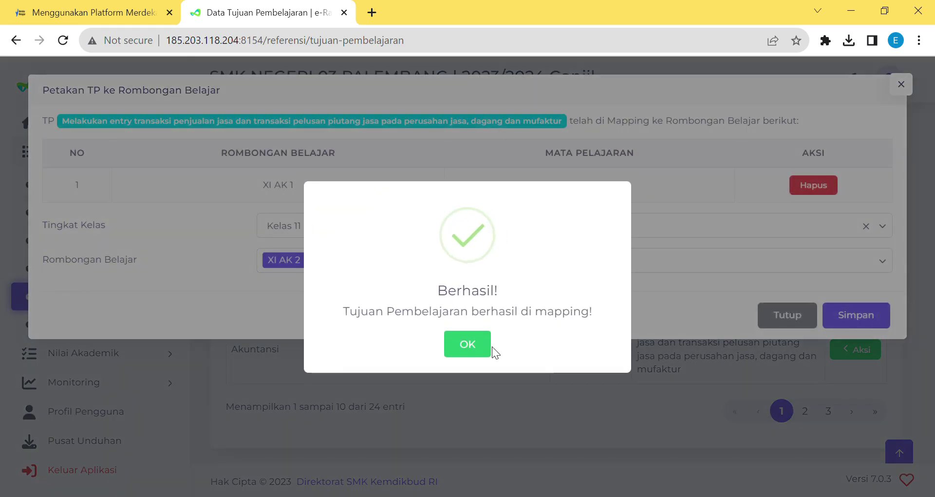
click(479, 346)
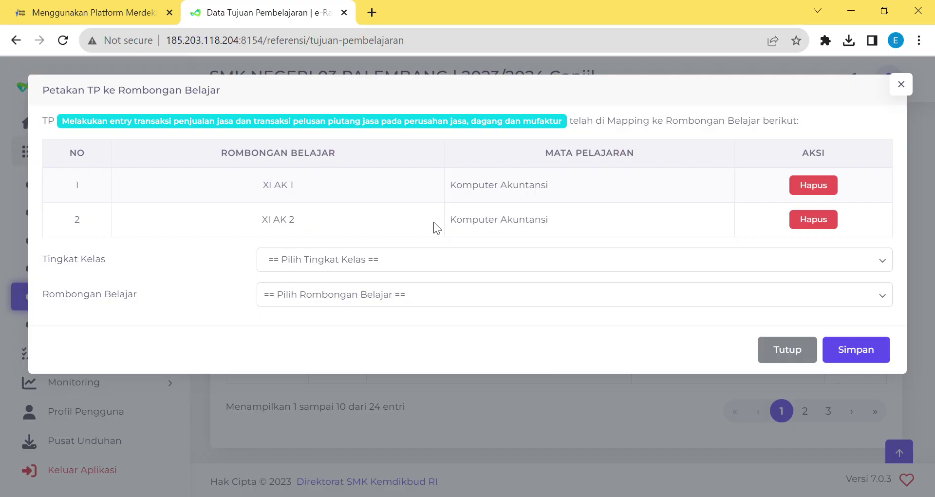
Step: Try to map the objective additionally to Kelas 11, Rombongan Belajar XI LPB 1
click(350, 269)
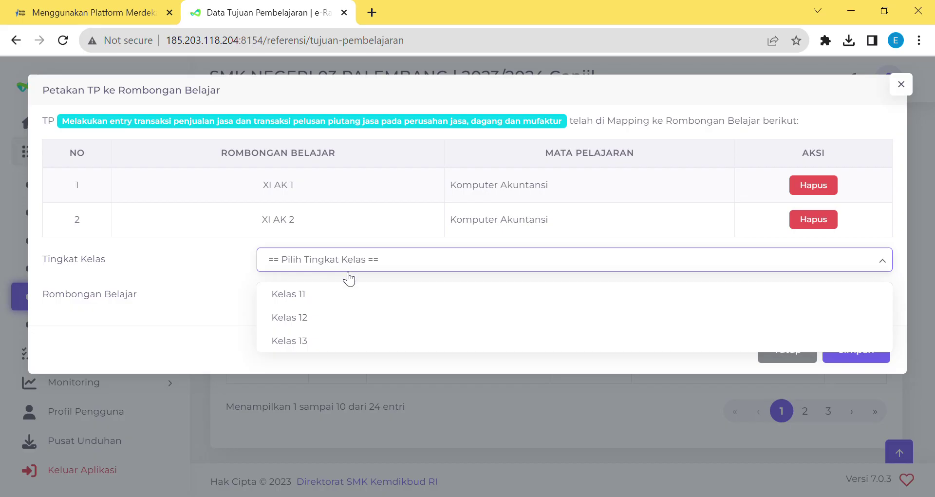
click(344, 295)
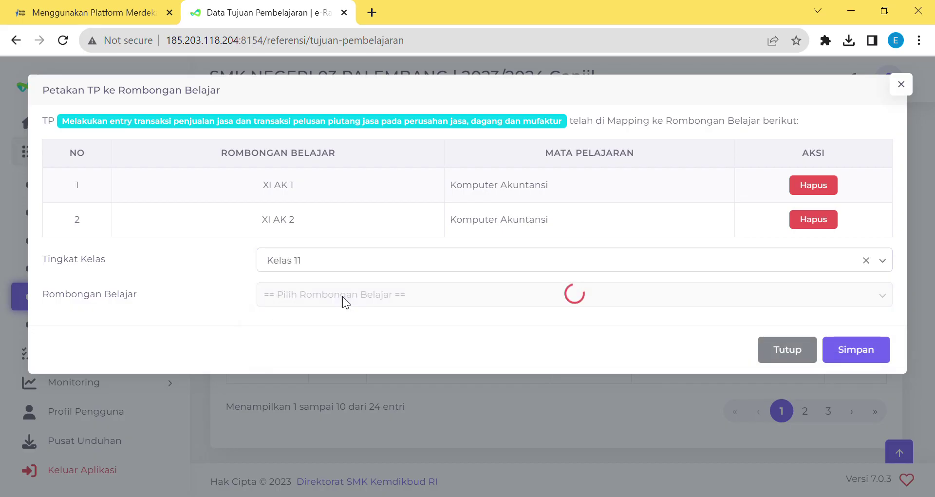
click(405, 297)
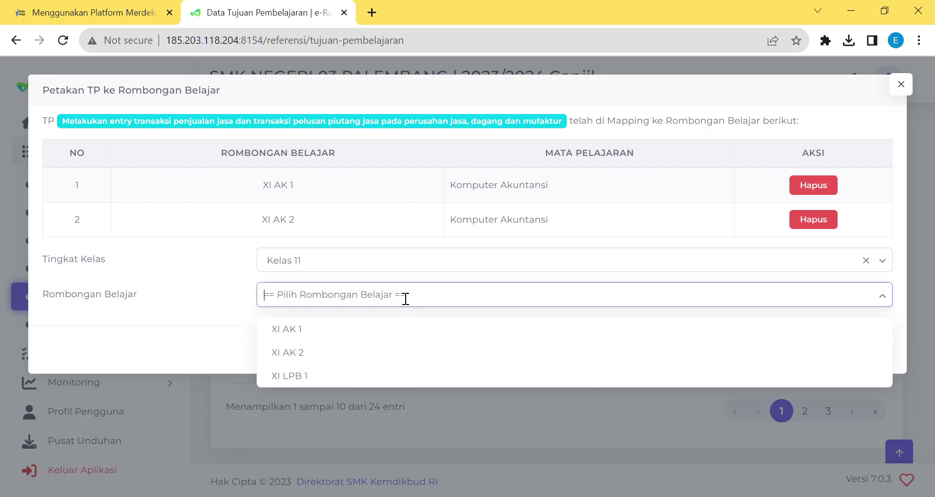
click(305, 378)
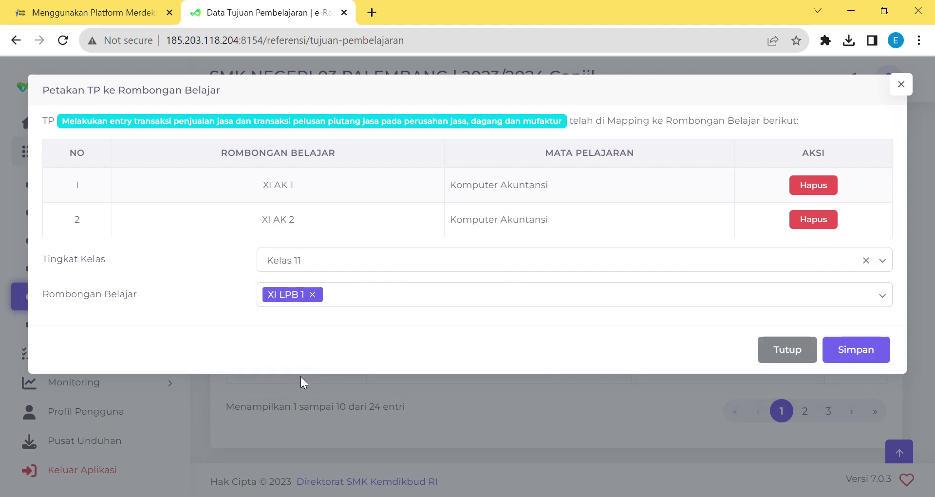
click(869, 347)
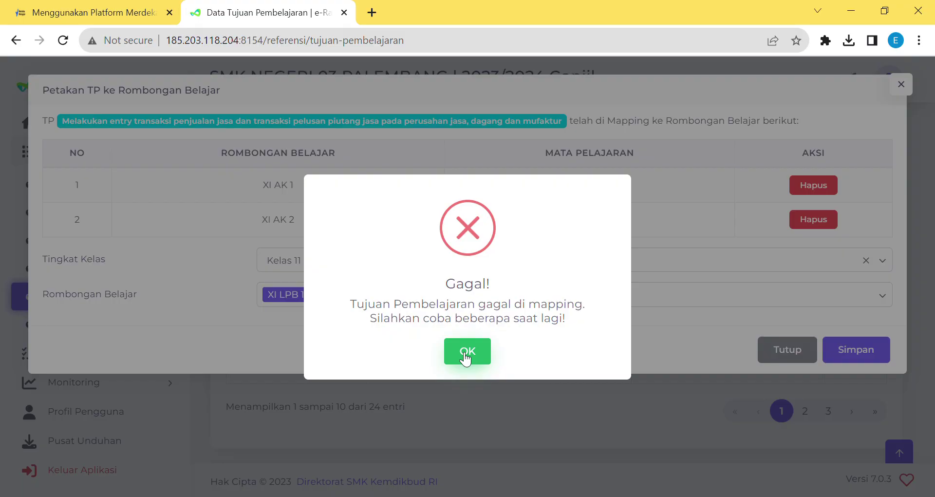
click(460, 351)
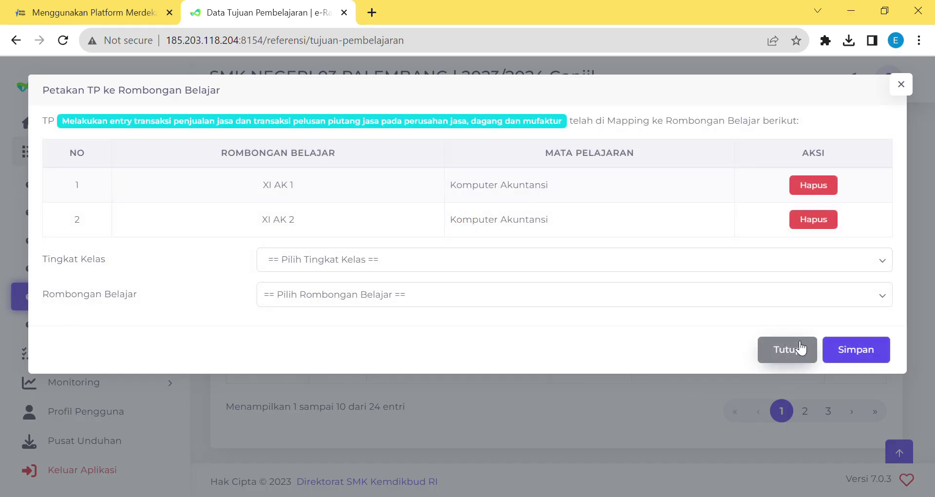
Step: Retry saving the mapping to Kelas 11, XI LPB 1 alone, removing the extra XI AK 1 selection first
click(309, 268)
click(312, 298)
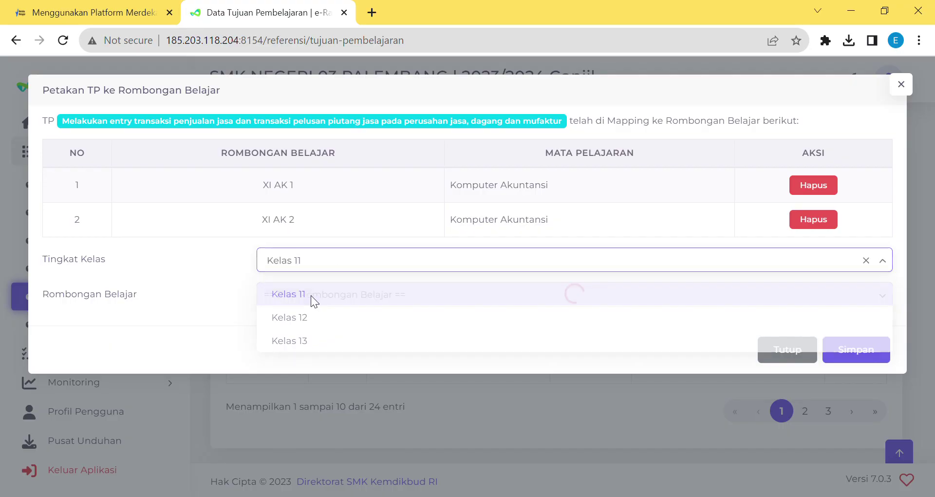
click(361, 305)
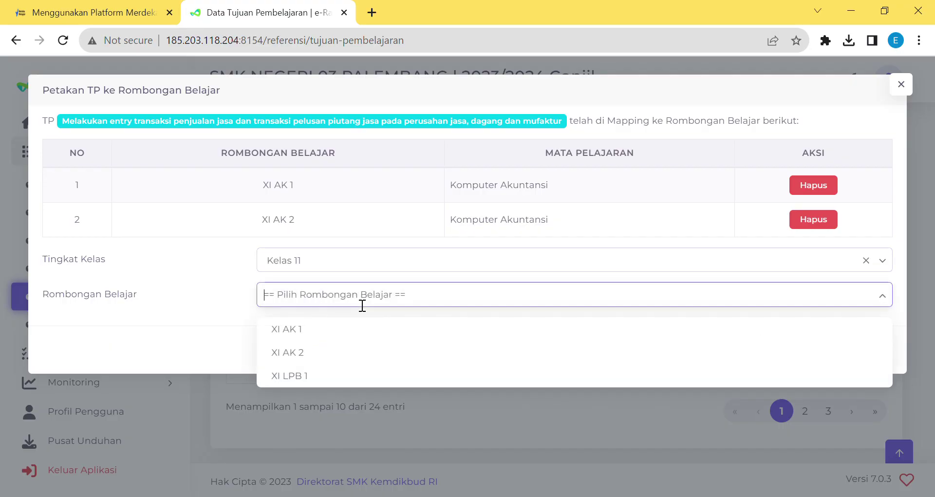
click(331, 376)
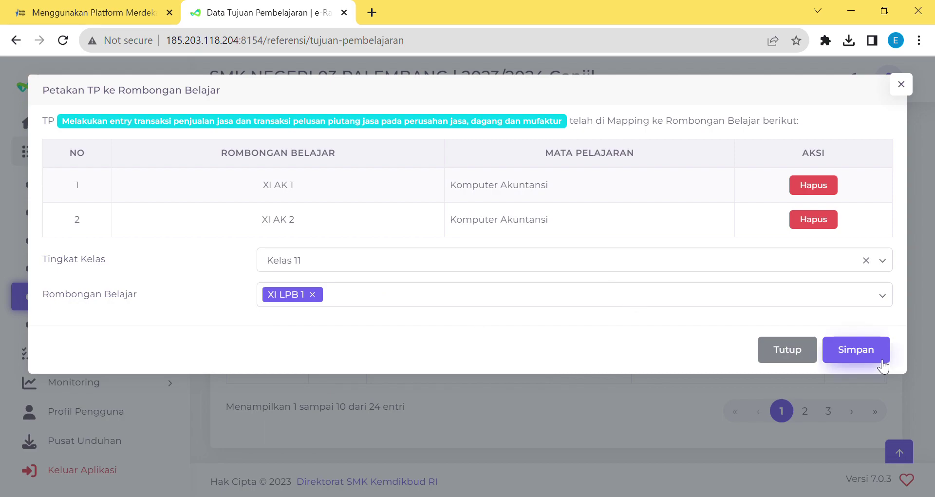
click(836, 296)
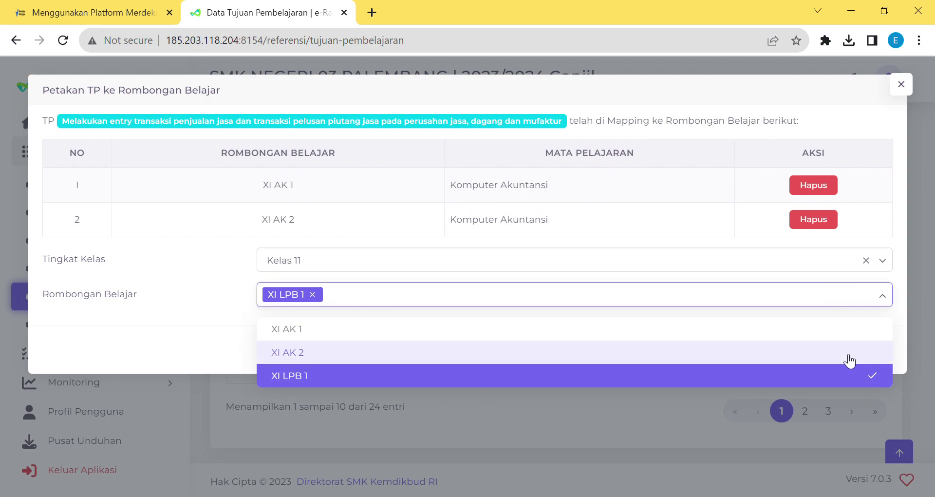
click(849, 325)
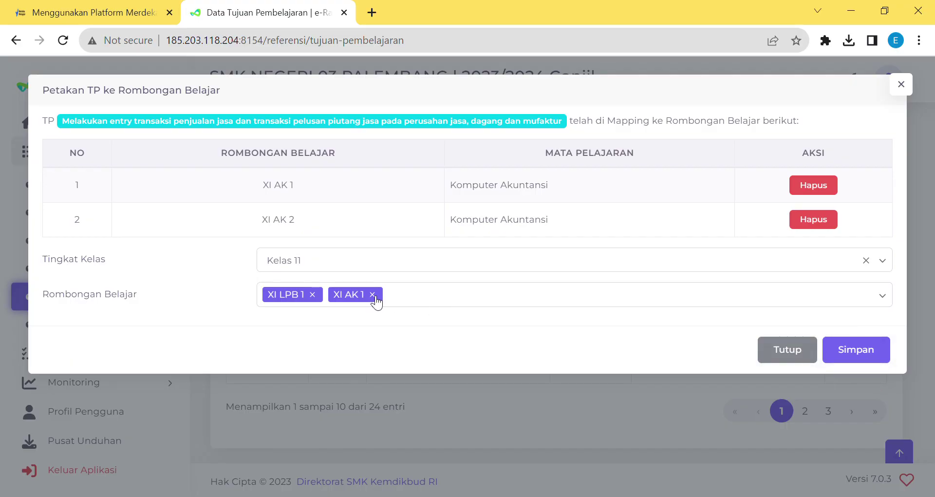
click(373, 295)
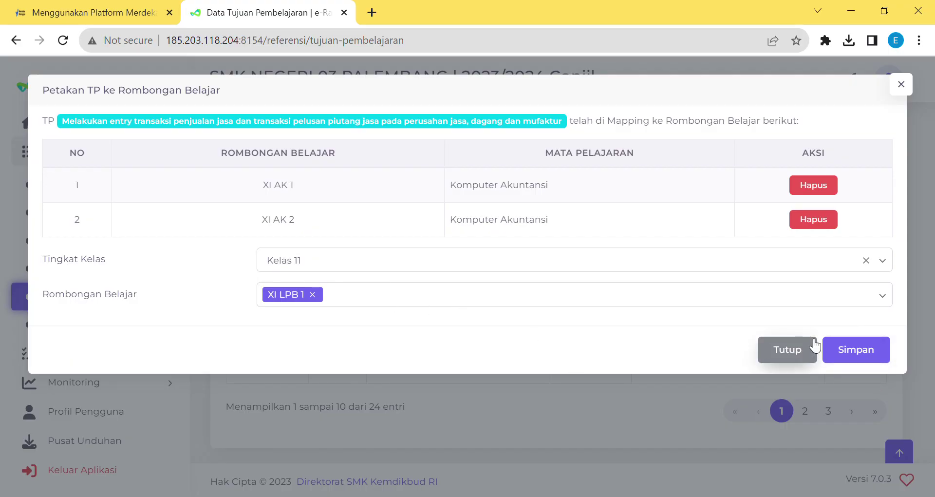
click(872, 359)
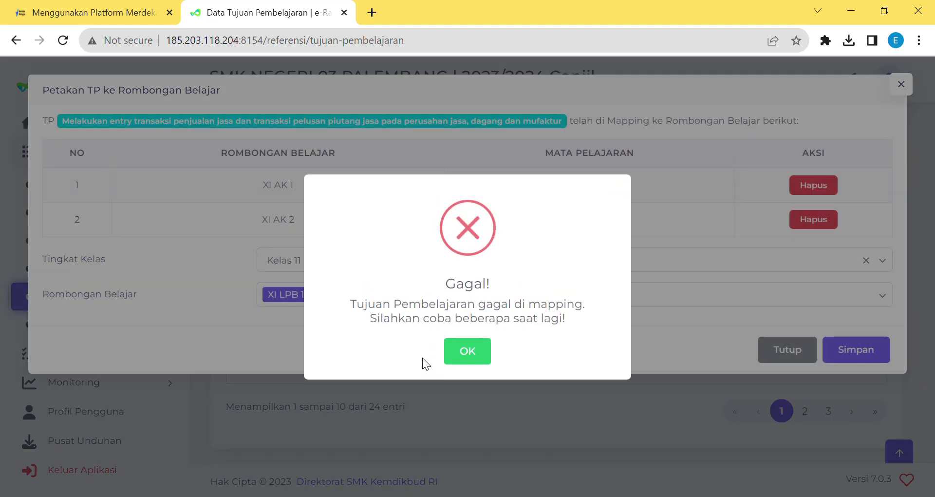
click(460, 360)
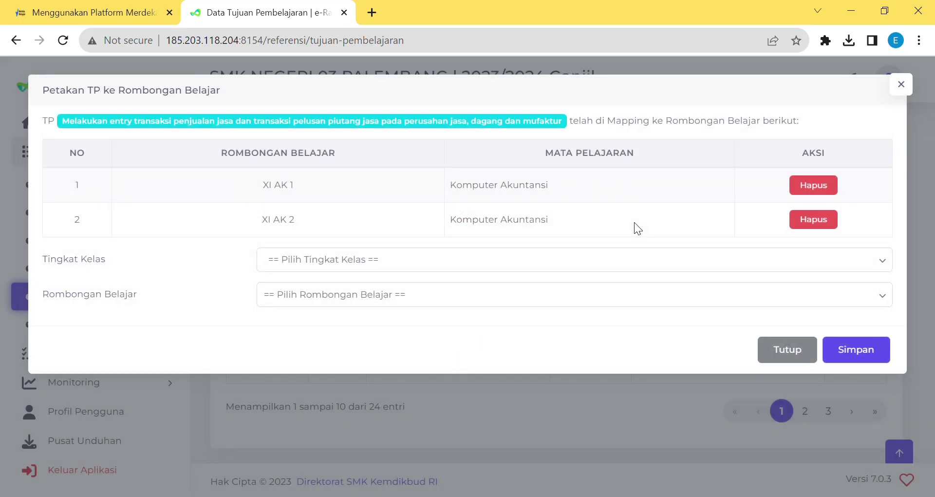
Step: Delete the objective's existing mapping to XI AK 2 and confirm the removal
click(816, 218)
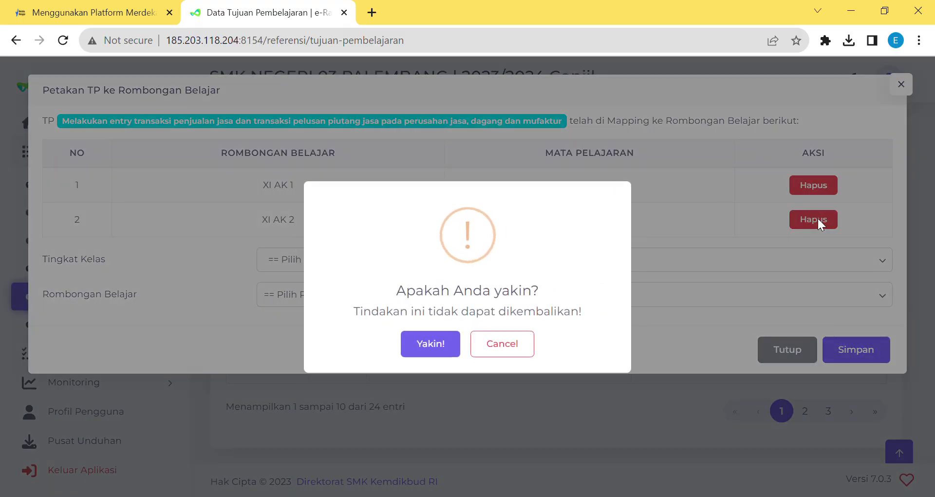
click(428, 344)
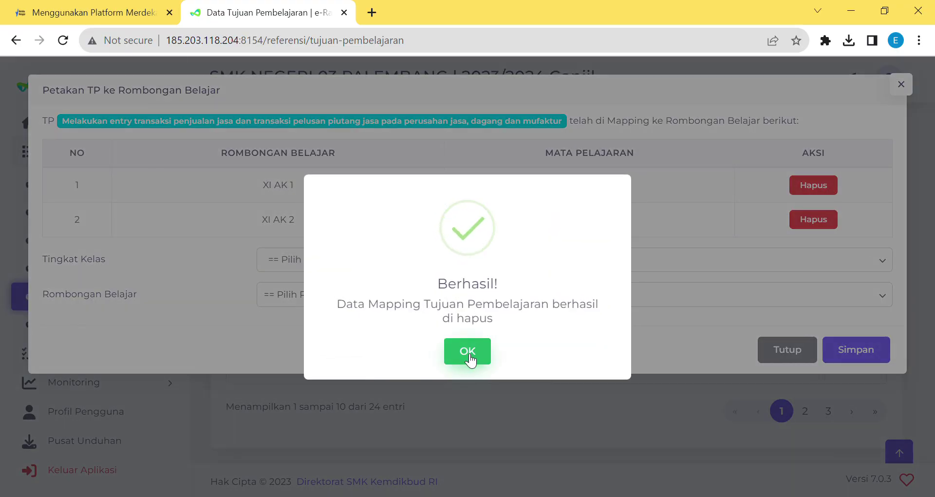
click(468, 352)
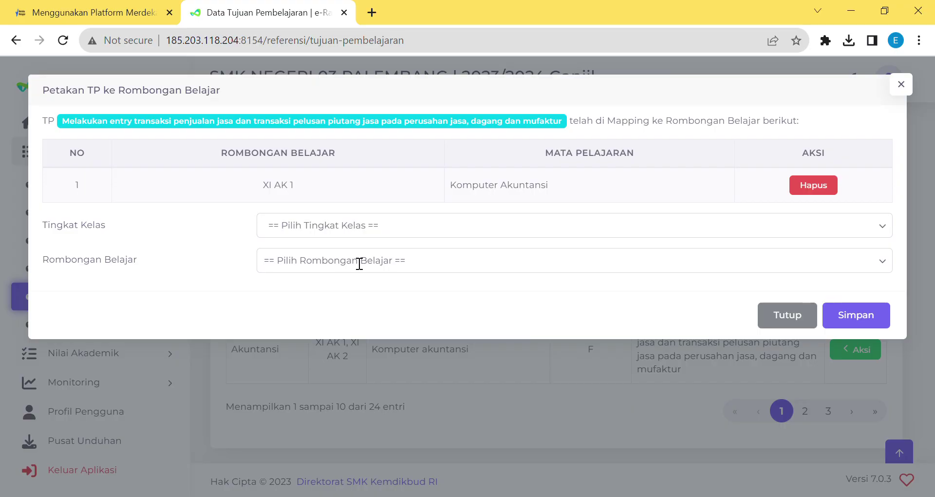
Step: Map the objective to Kelas 11 with both XI AK 2 and XI LPB 1 as Rombongan Belajar, and save
click(357, 234)
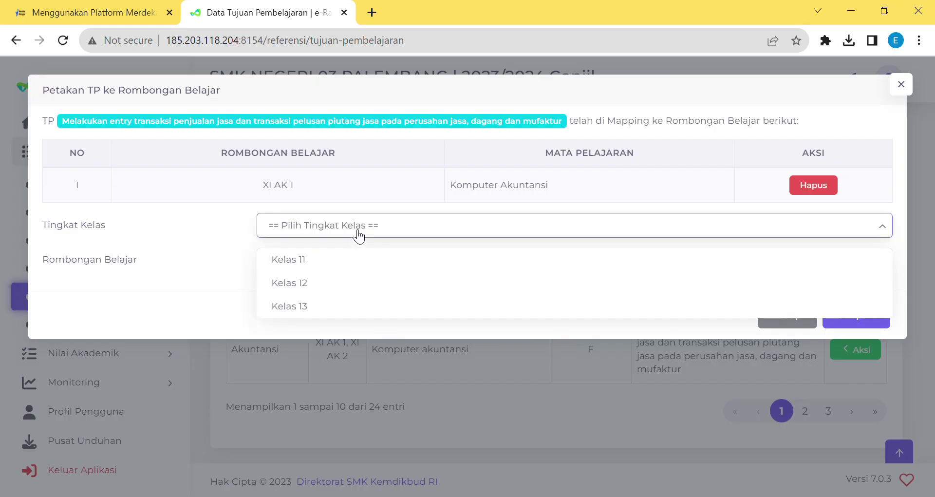
click(367, 266)
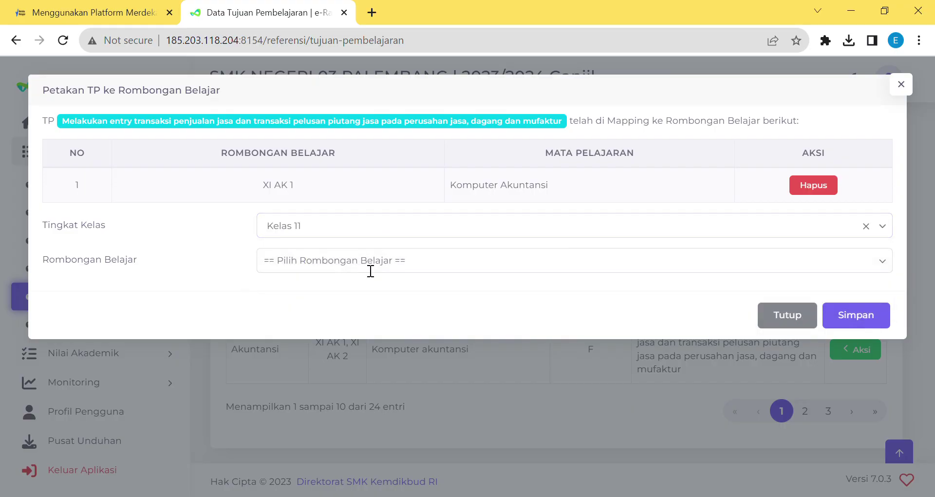
click(397, 269)
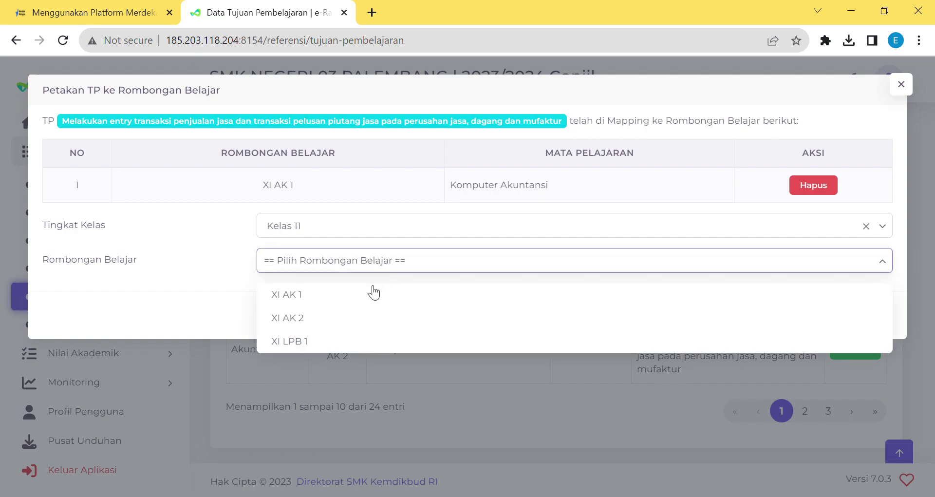
click(347, 319)
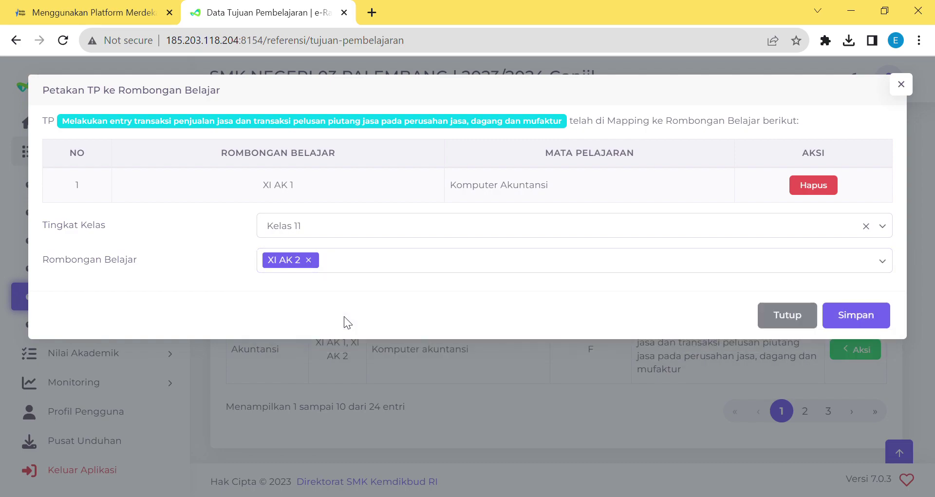
click(372, 269)
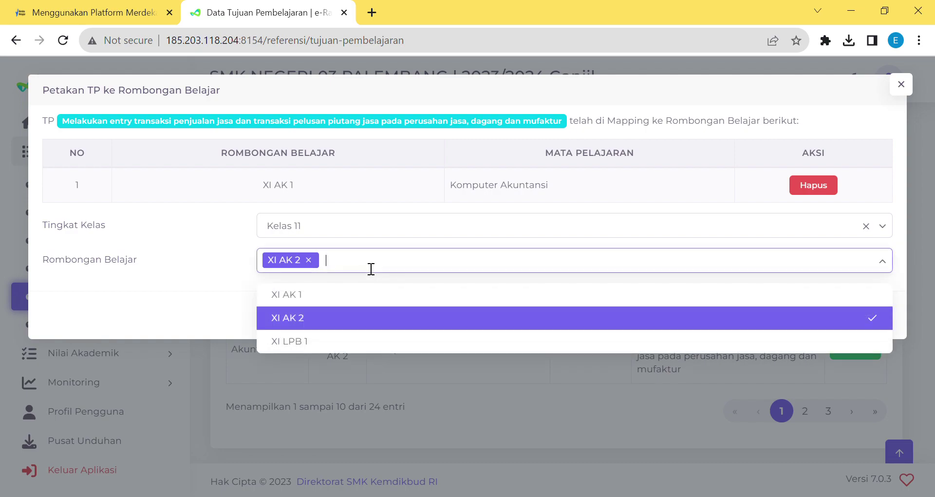
click(347, 341)
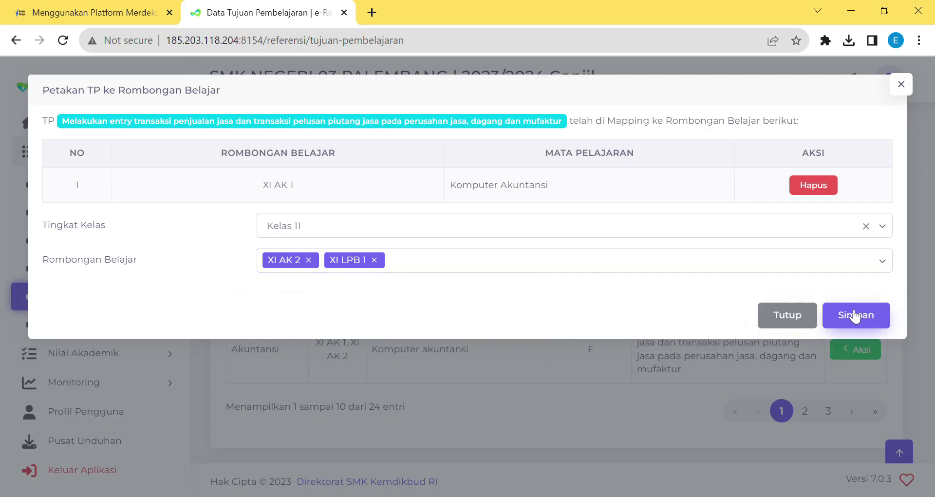
click(869, 314)
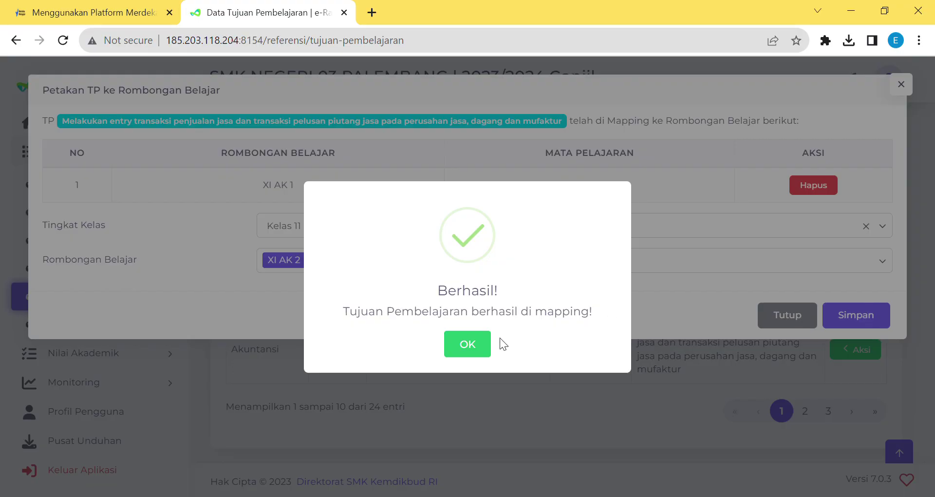
Step: Close the class mapping dialog and check the Rombel mappings on page 2 of the learning objectives list
click(467, 340)
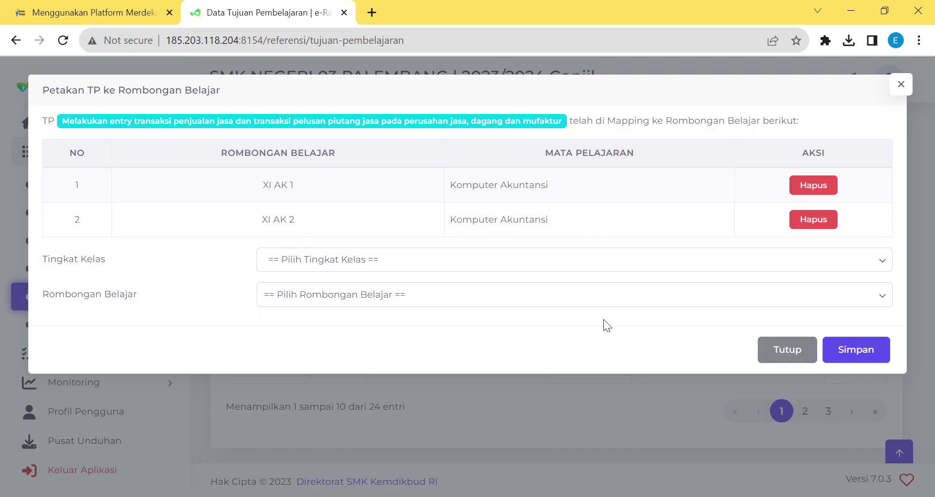
click(802, 355)
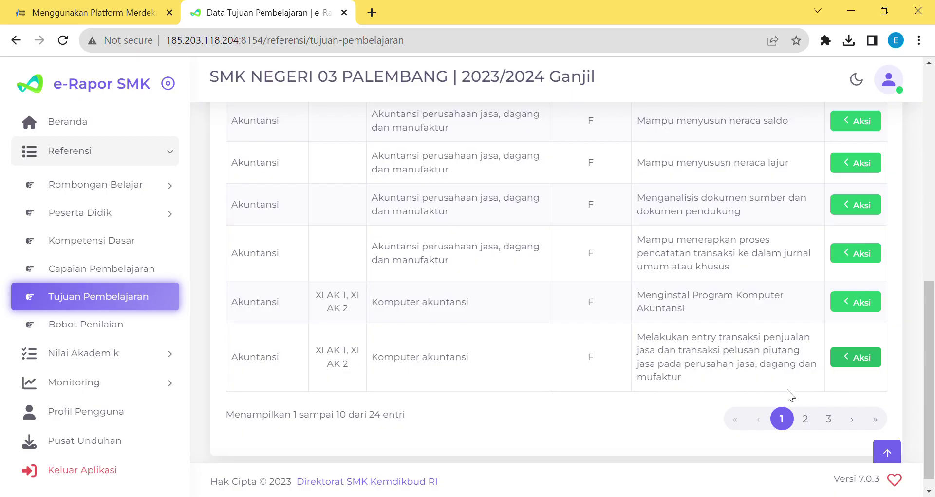
click(806, 419)
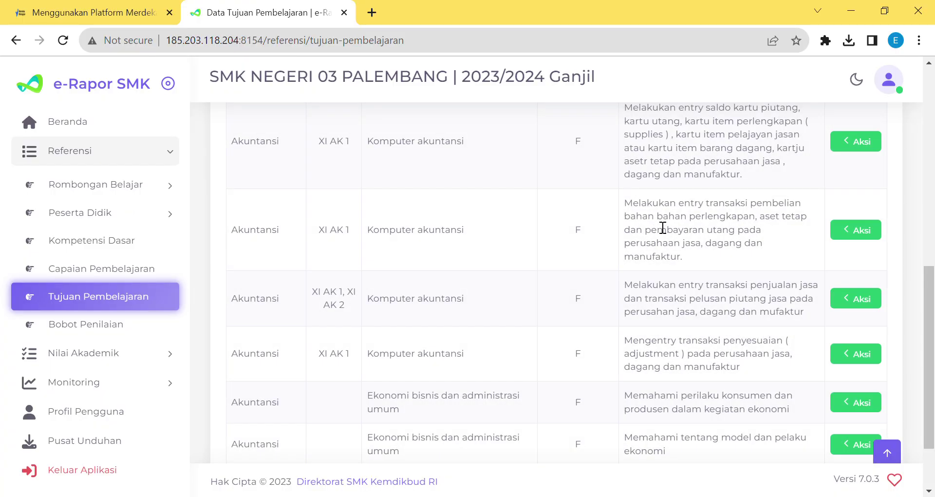
scroll(662, 226, up, 4)
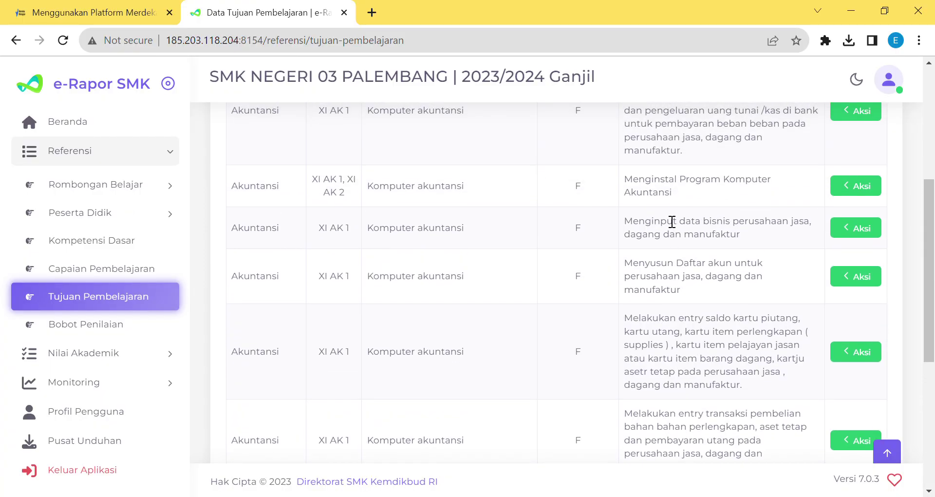
scroll(664, 214, up, 1)
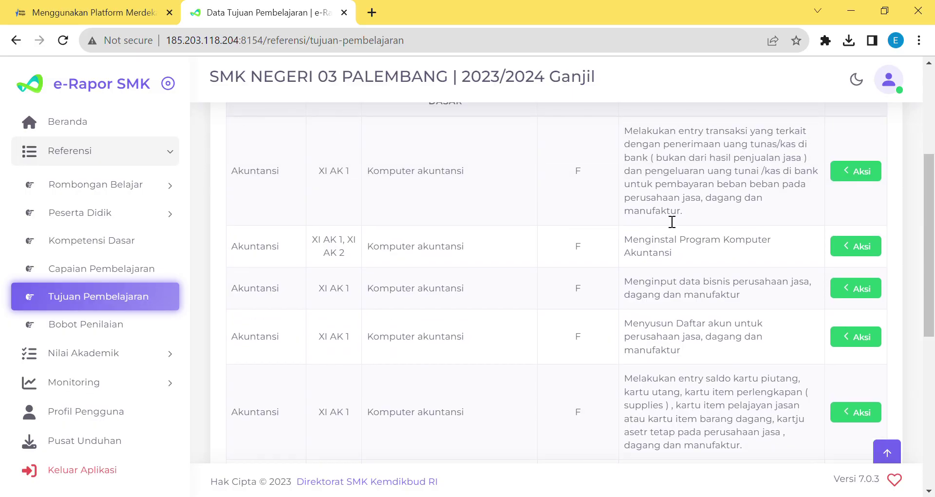
scroll(673, 222, up, 1)
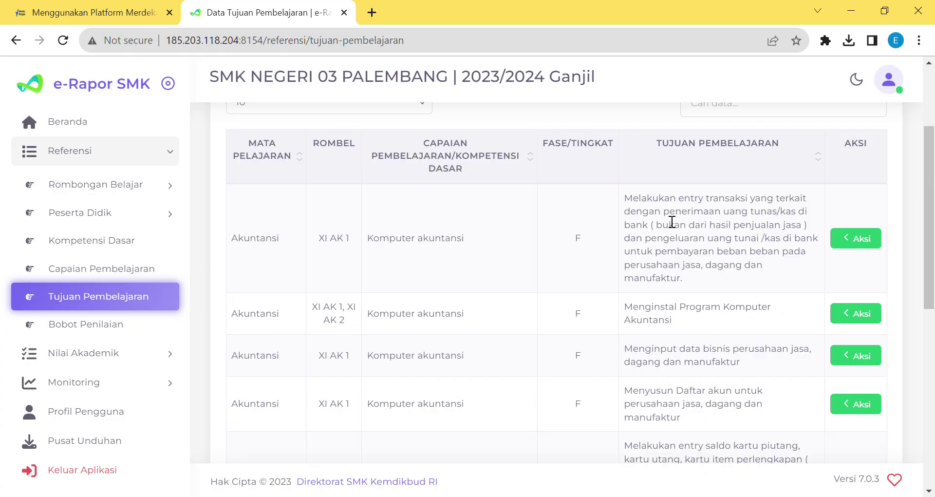
scroll(672, 222, down, 6)
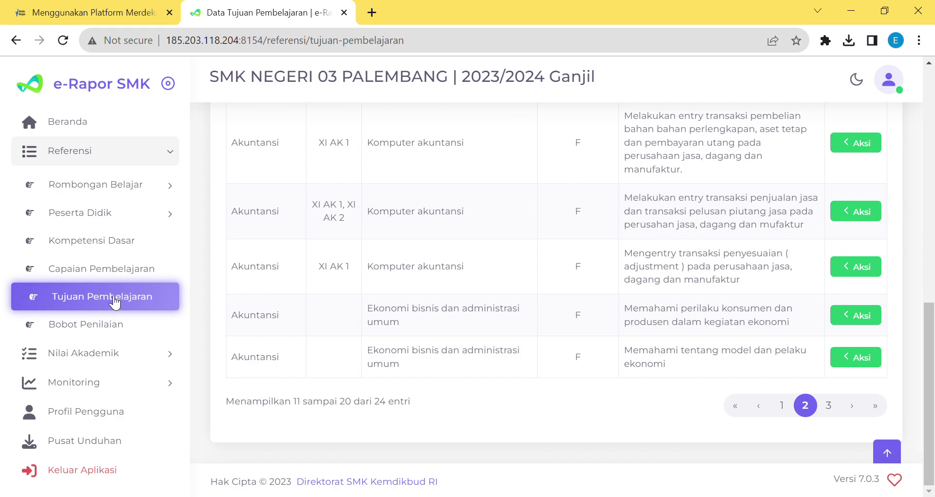
Step: Open Asesmen Sumatif under Nilai Akademik and choose Kelas 11, Reguler and Rombongan Belajar XI AK 1
click(108, 359)
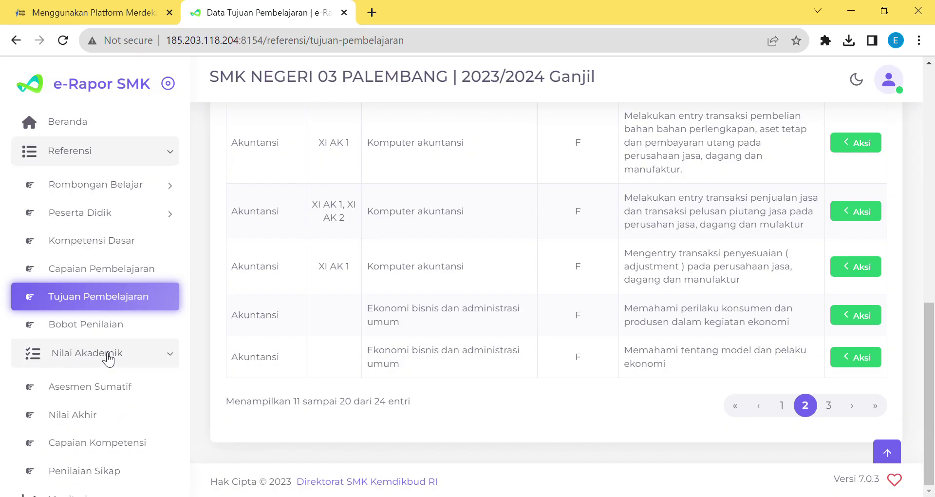
click(110, 387)
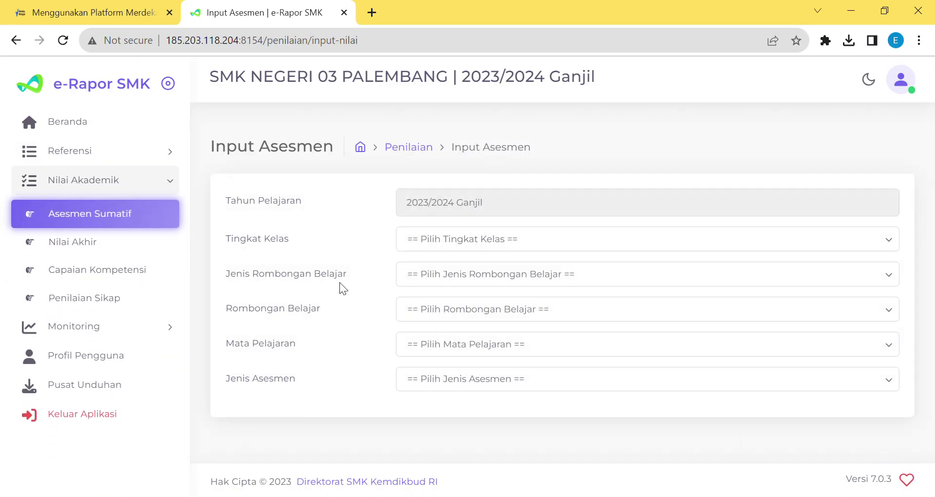
click(510, 244)
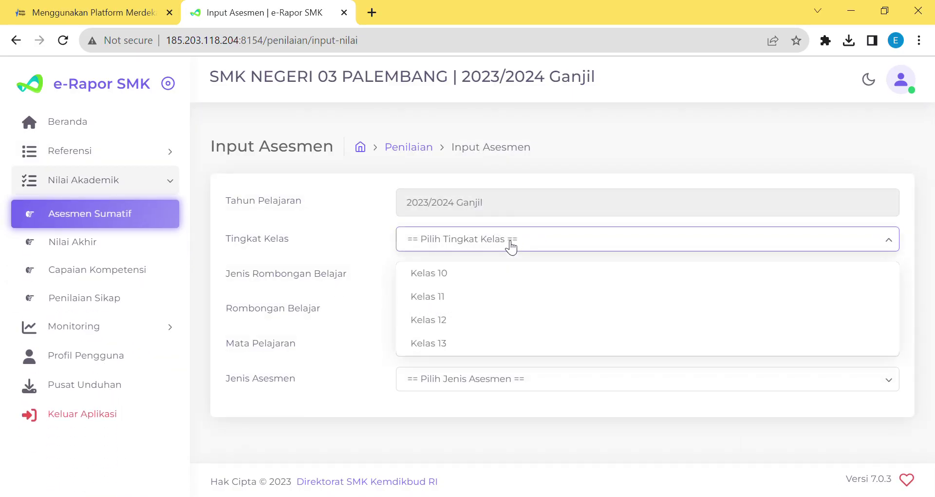
click(490, 302)
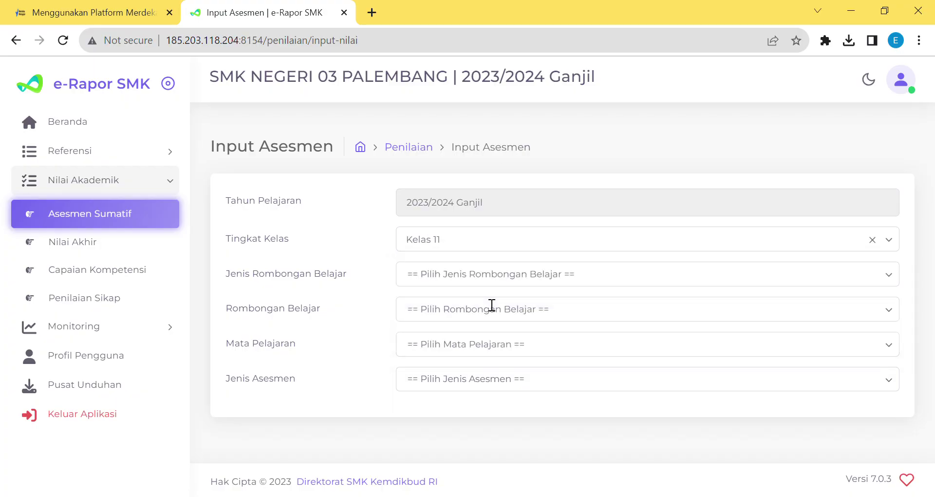
click(523, 276)
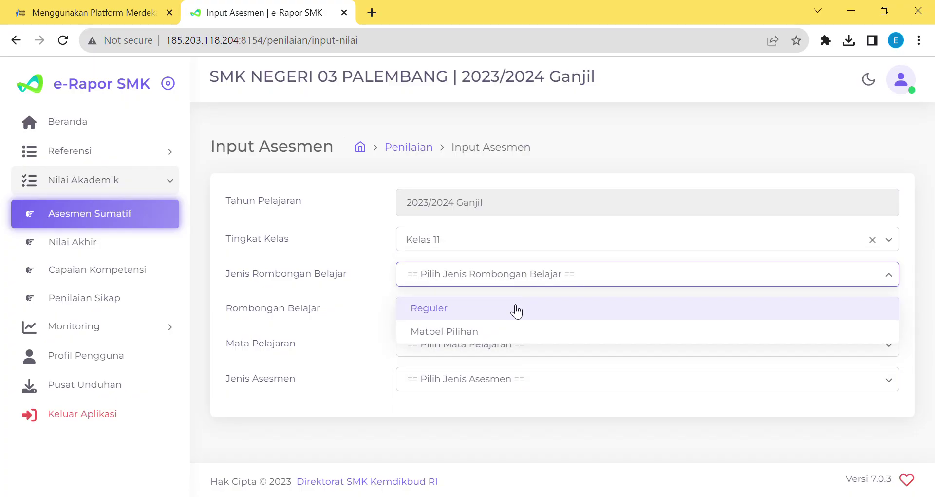
click(516, 311)
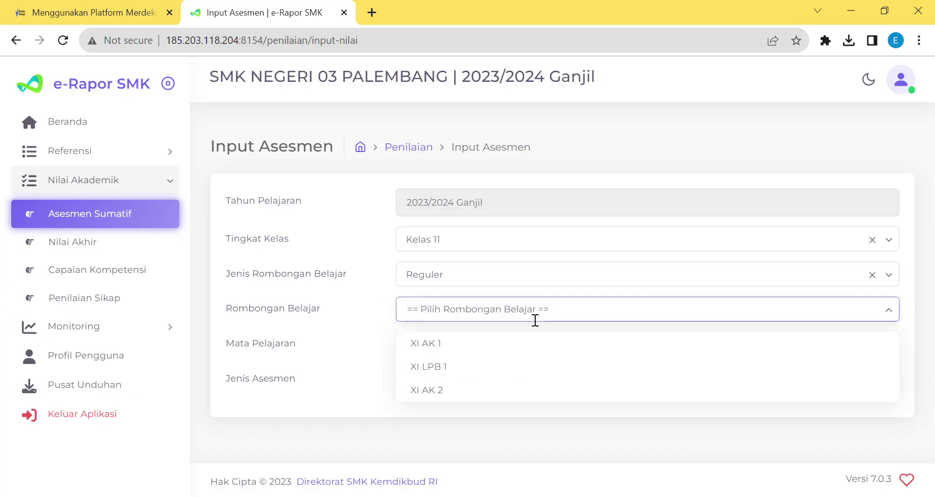
click(512, 351)
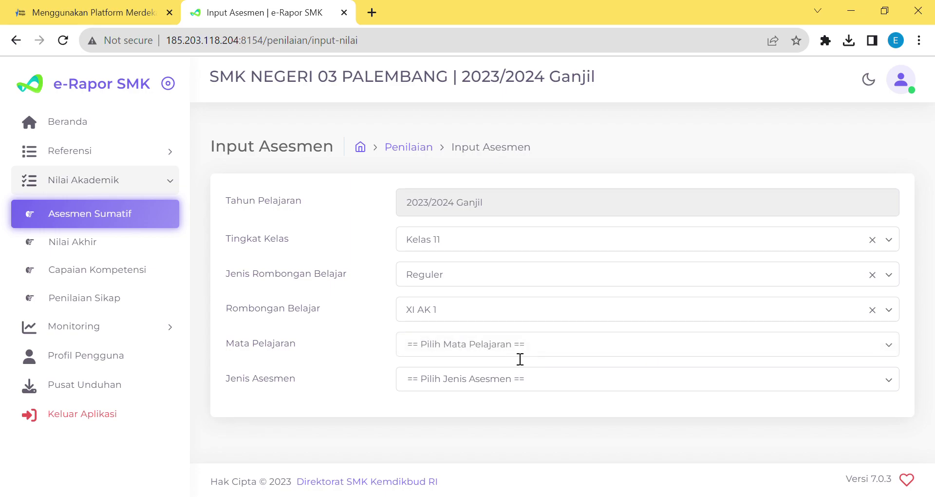
Step: Select Komputer Akuntansi as the Mata Pelajaran and Sumatif Lingkup Materi as the Jenis Asesmen
click(520, 358)
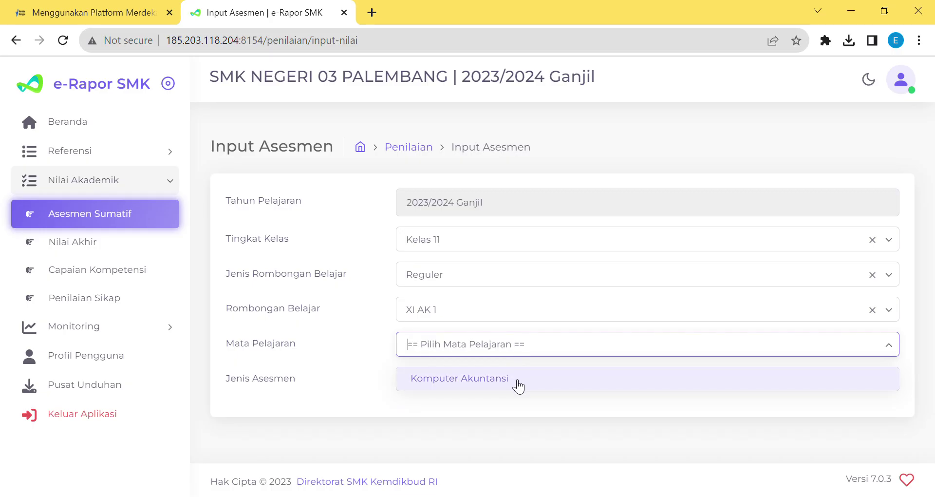
click(514, 381)
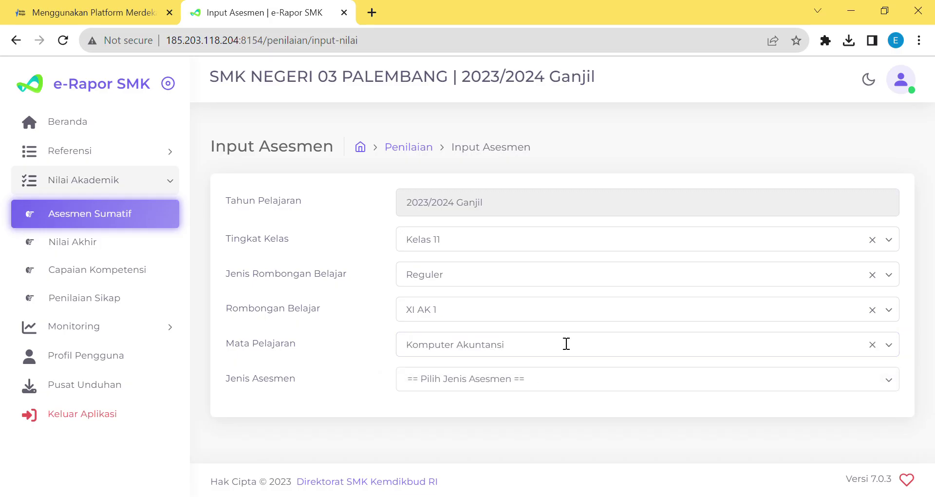
click(509, 379)
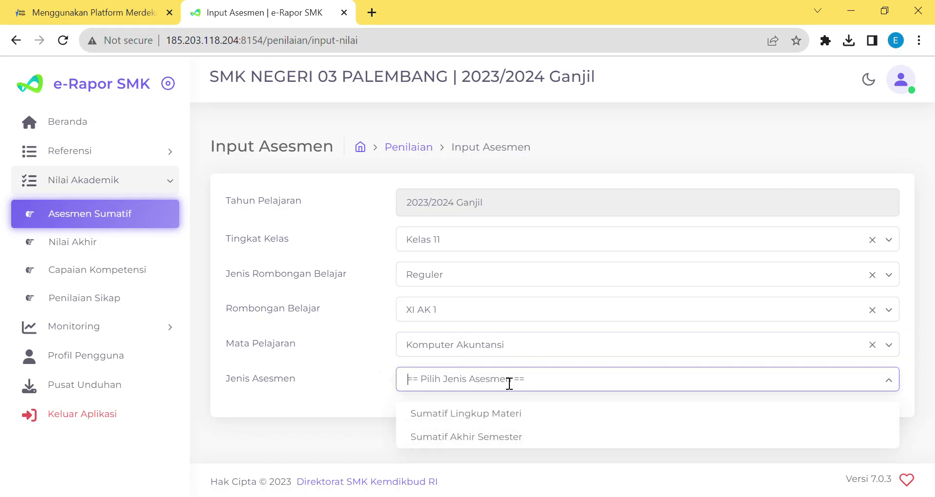
click(504, 415)
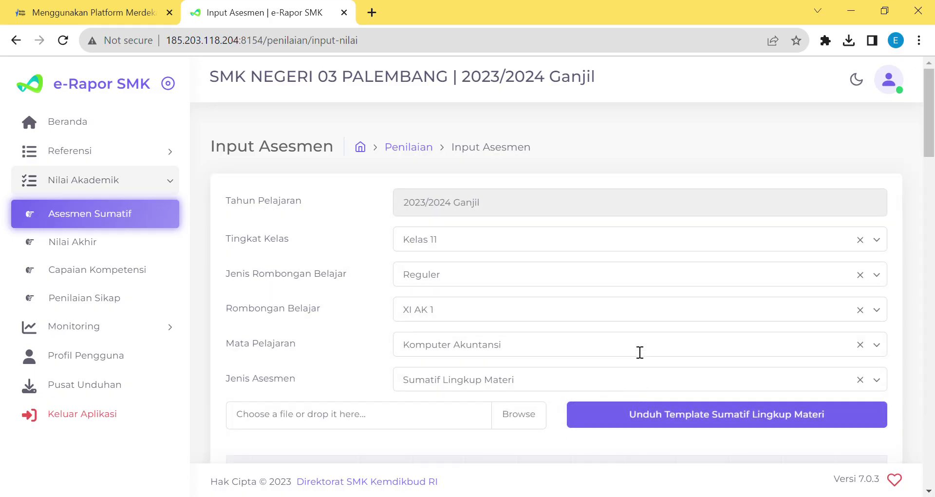
Step: Download the Sumatif Lingkup Materi template and look through the students' score table for TP 1 to TP 10
click(666, 418)
click(413, 328)
scroll(441, 431, down, 4)
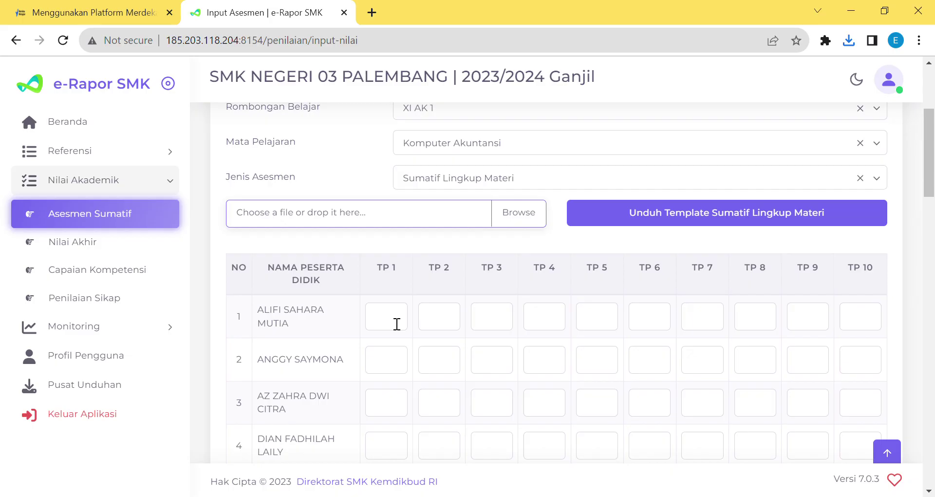
scroll(457, 357, down, 13)
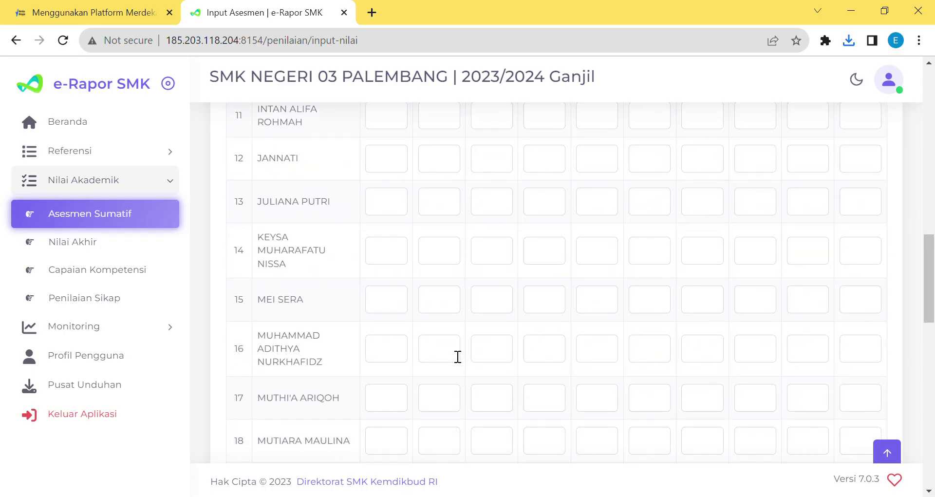
scroll(458, 357, down, 18)
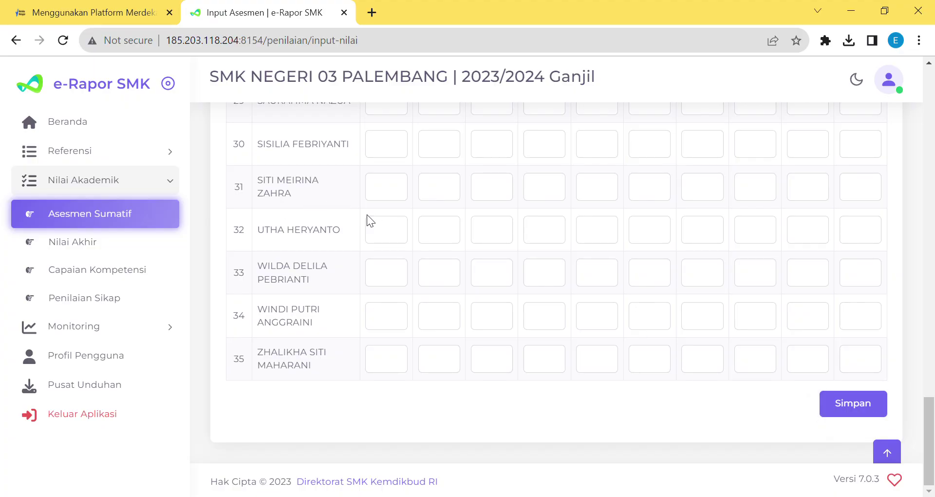
scroll(367, 214, up, 8)
scroll(370, 219, up, 15)
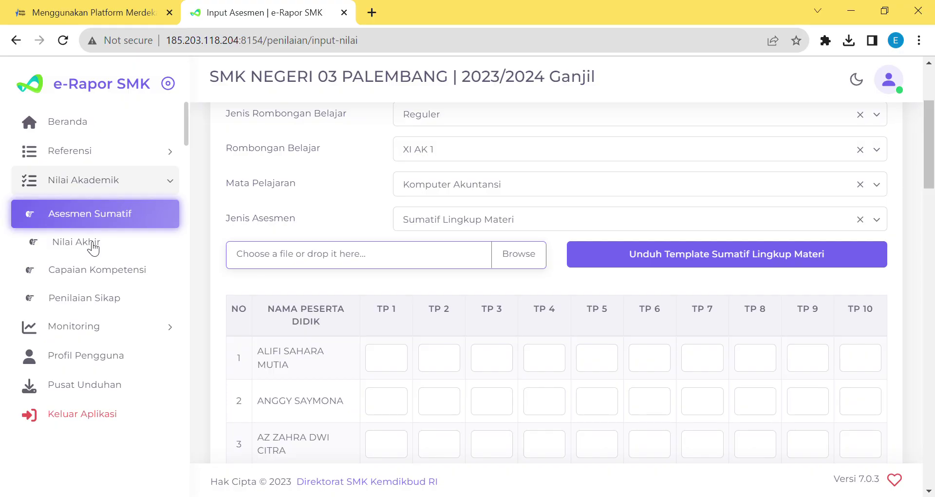
Step: Change the Jenis Asesmen to Sumatif Akhir Semester and download its score template
click(471, 225)
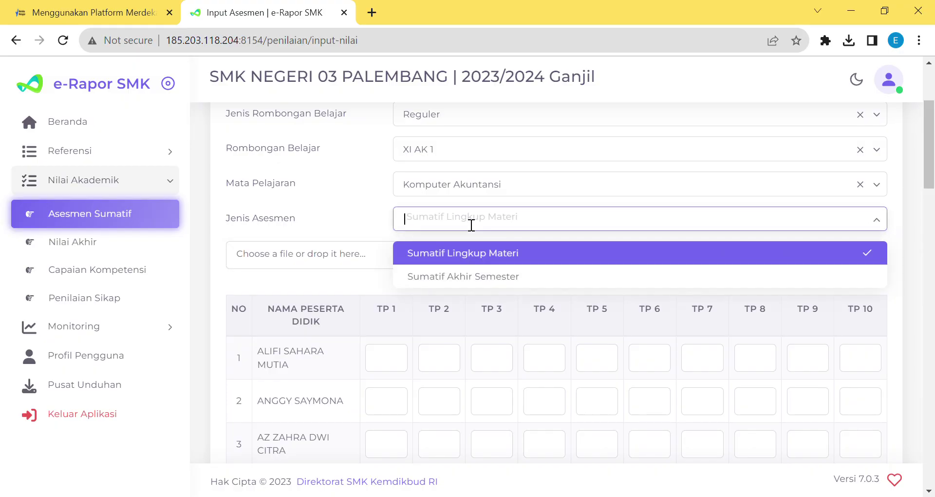
click(497, 281)
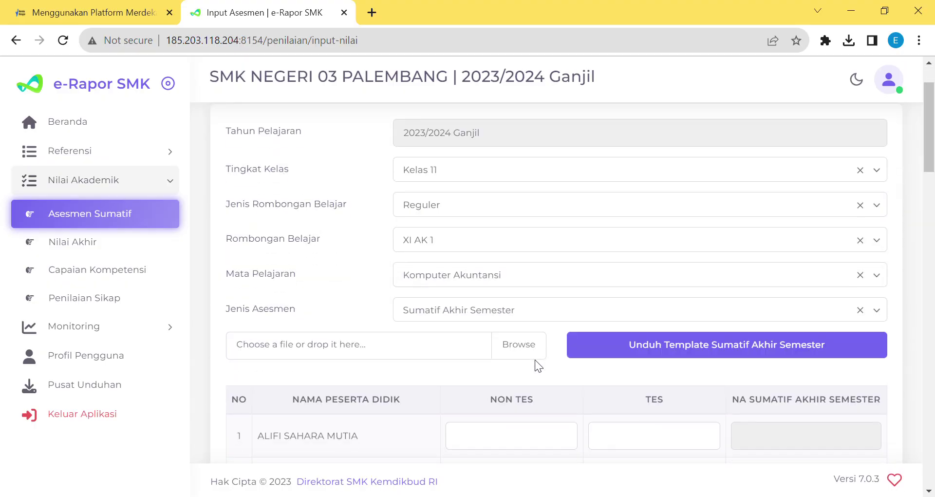
scroll(535, 359, down, 2)
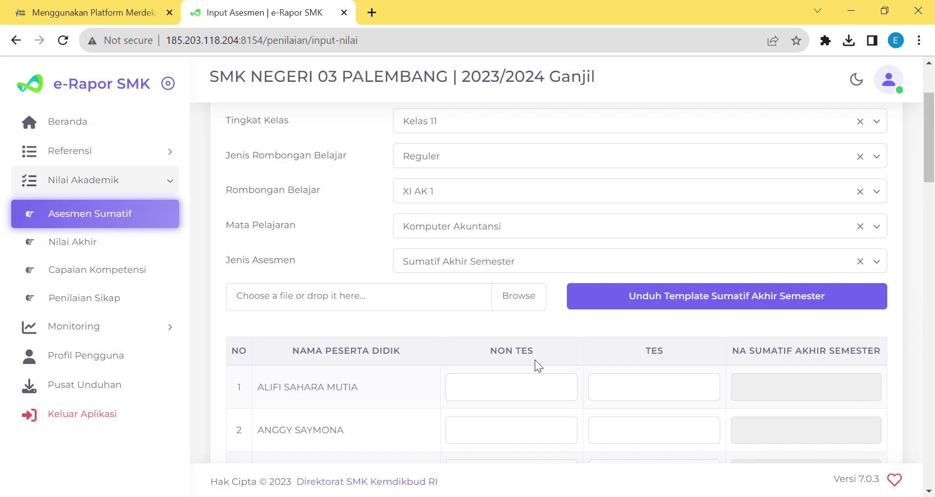
click(648, 302)
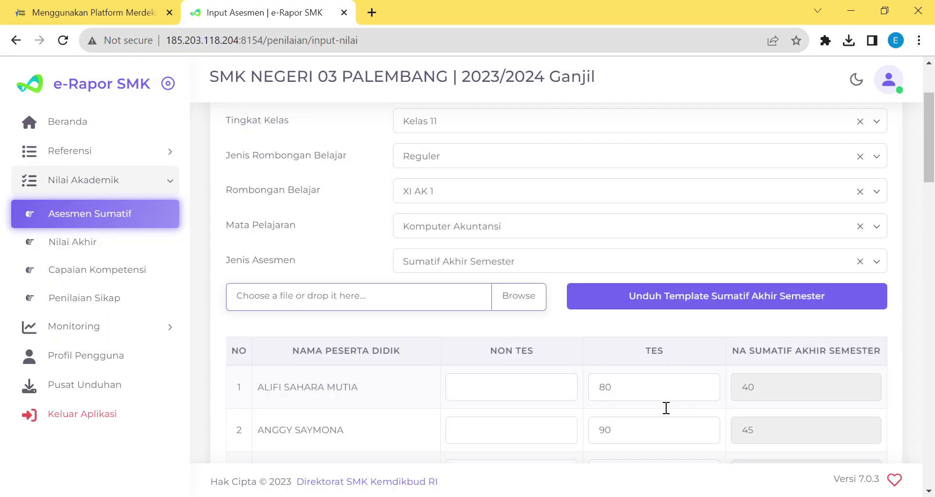
Step: Upload the filled Sumatif Akhir Semester template, giving the first two students Non Tes and Tes scores of 80 and 90 respectively
scroll(666, 408, down, 2)
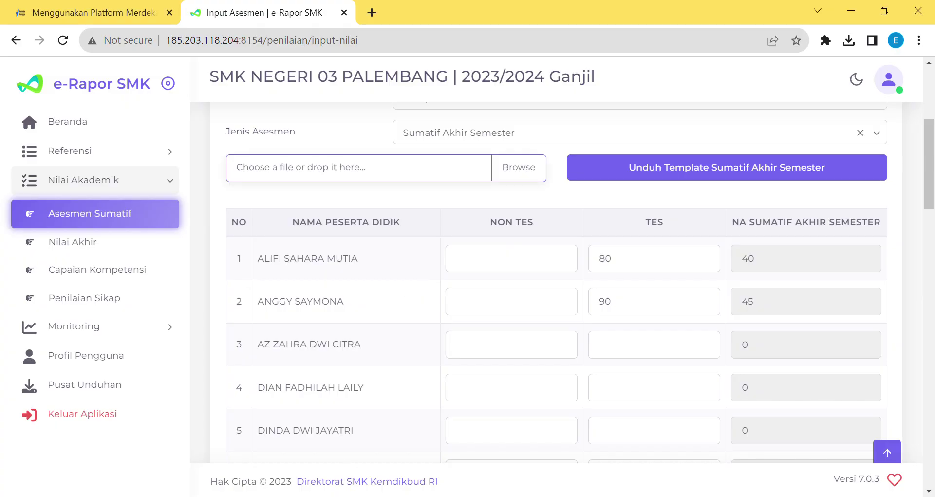
click(346, 171)
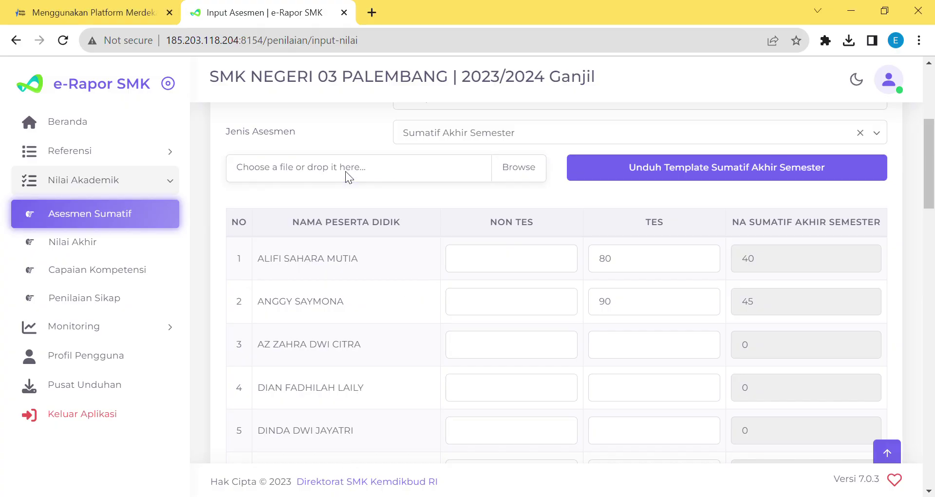
double_click(290, 123)
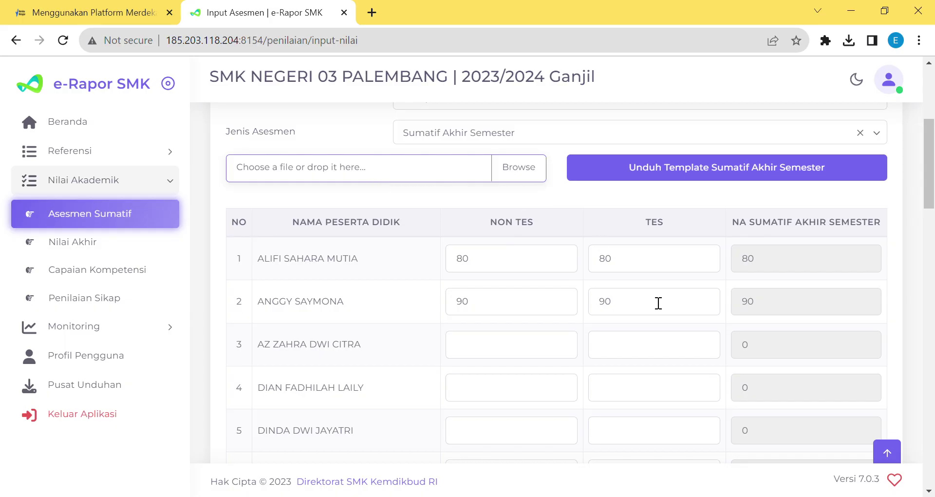
scroll(659, 303, down, 20)
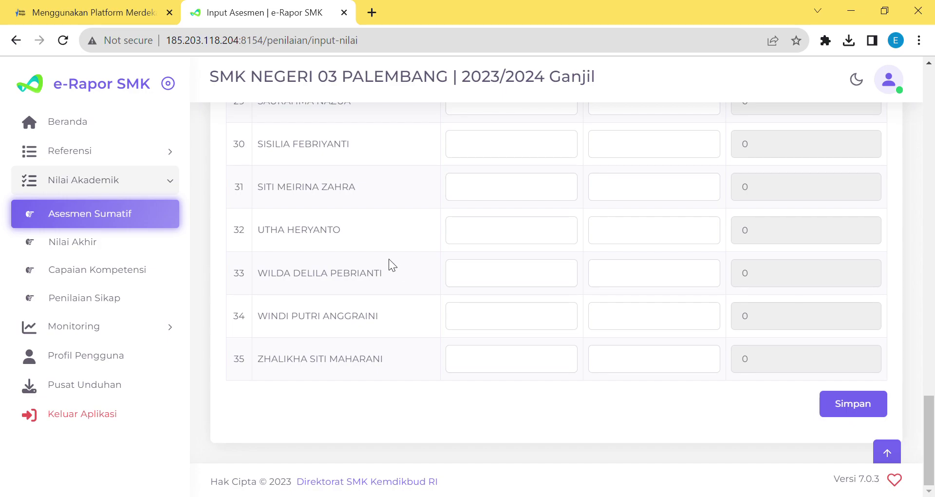
Step: Open the Nilai Akhir input form and select Kelas 11, Reguler and XI AK 1 as the Rombongan Belajar
click(92, 240)
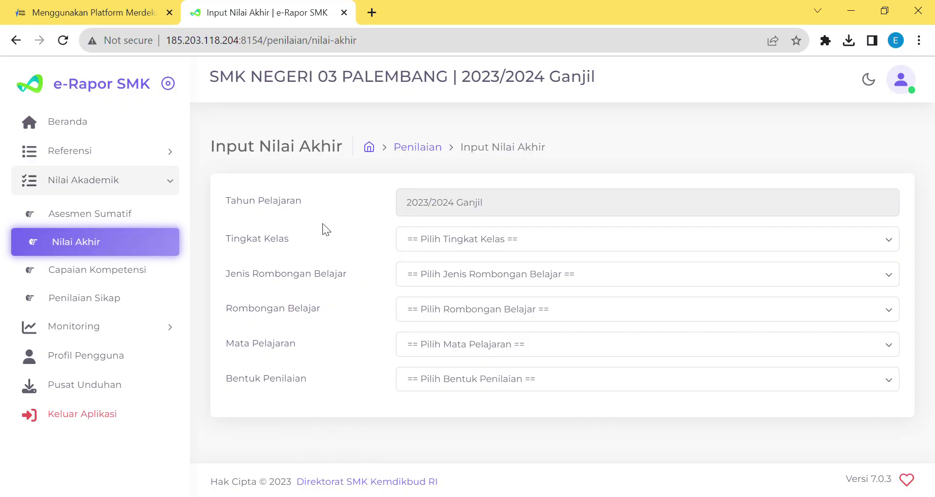
click(510, 244)
click(482, 297)
click(494, 273)
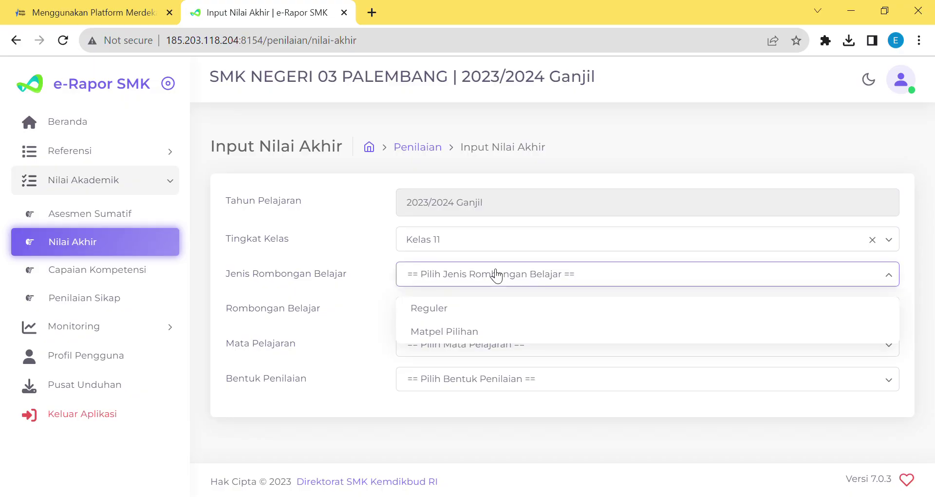
click(487, 309)
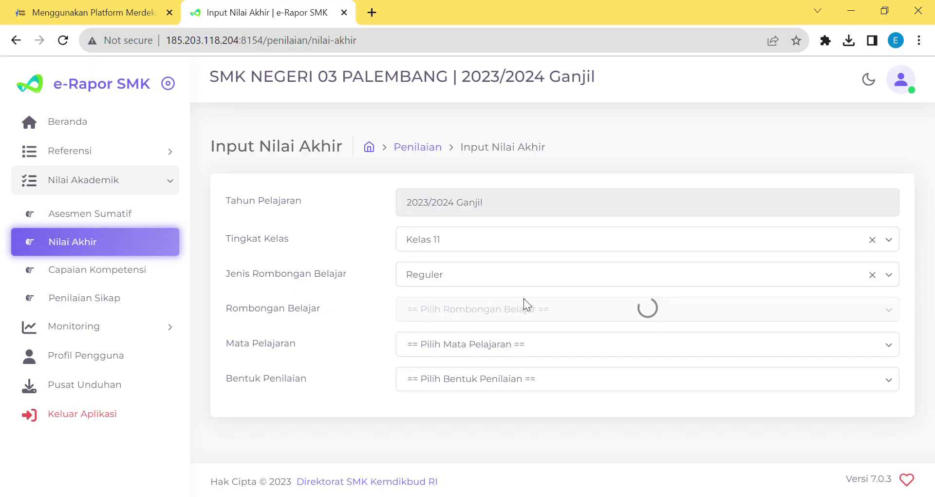
click(533, 317)
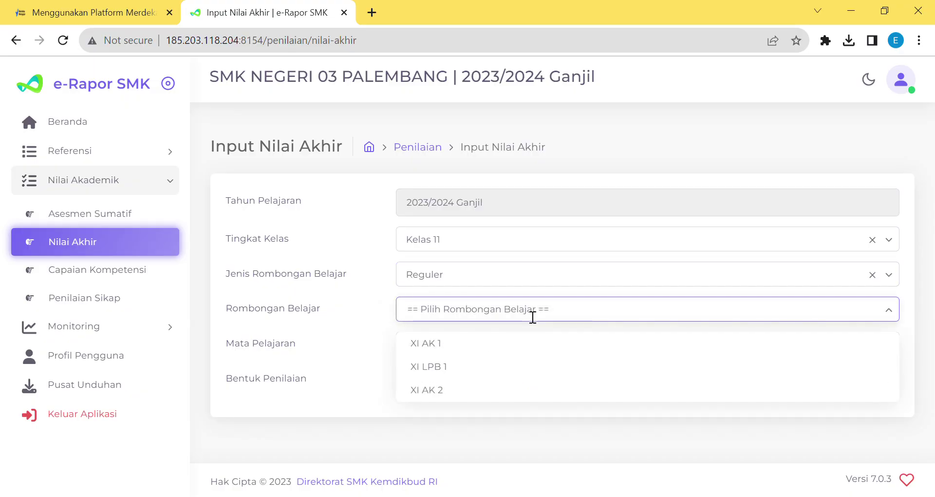
click(506, 343)
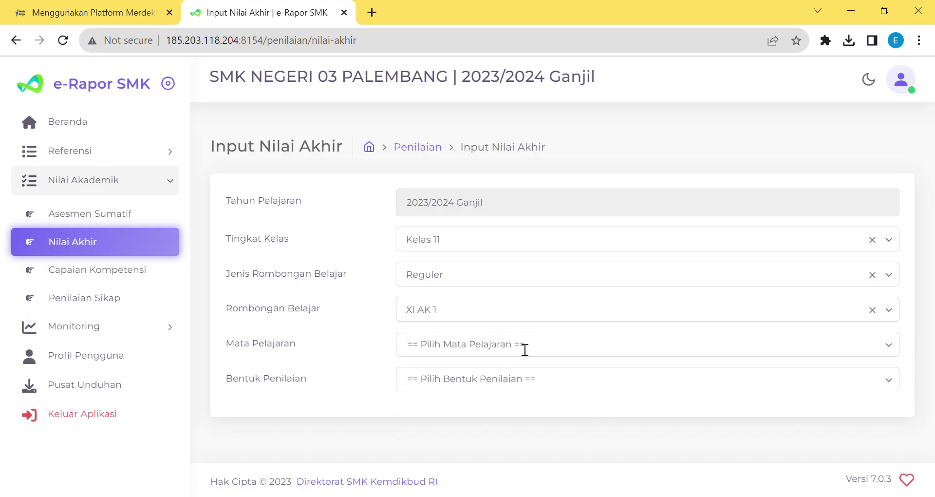
Step: Set the Mata Pelajaran to Komputer Akuntansi and the Bentuk Penilaian to Nilai Akhir
click(524, 350)
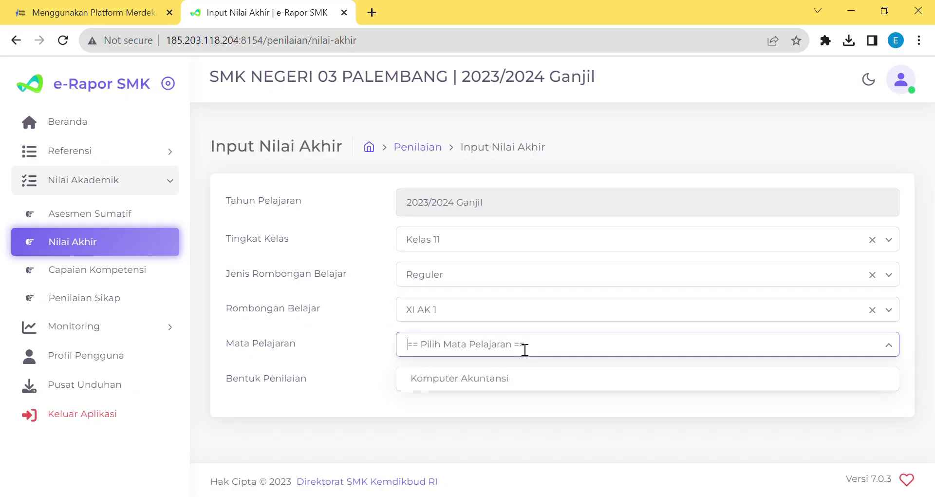
click(526, 381)
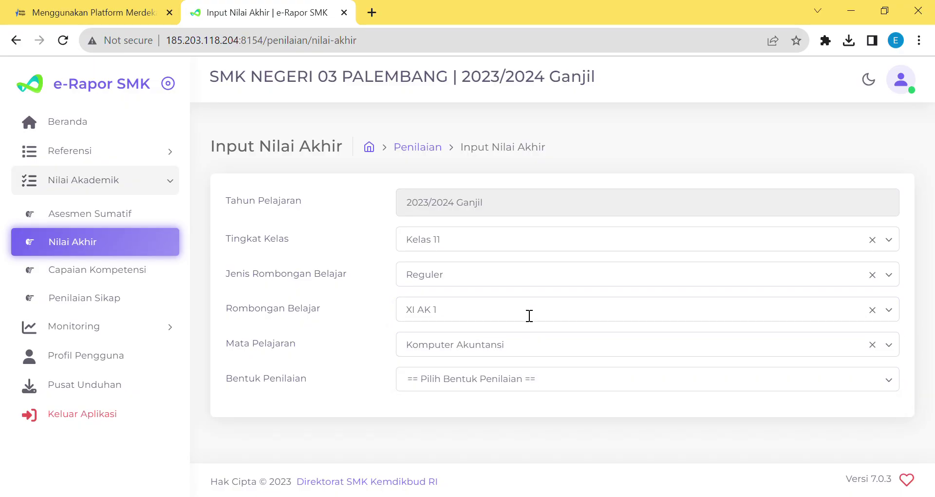
click(466, 380)
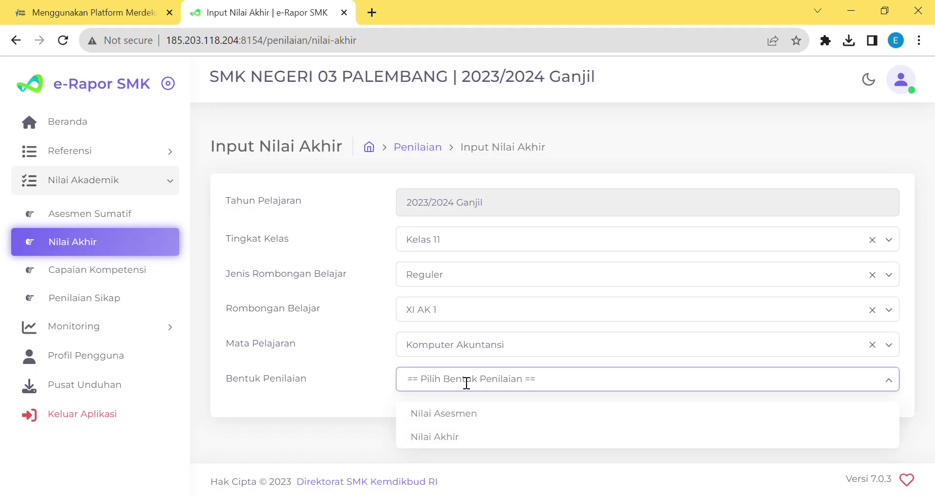
click(457, 436)
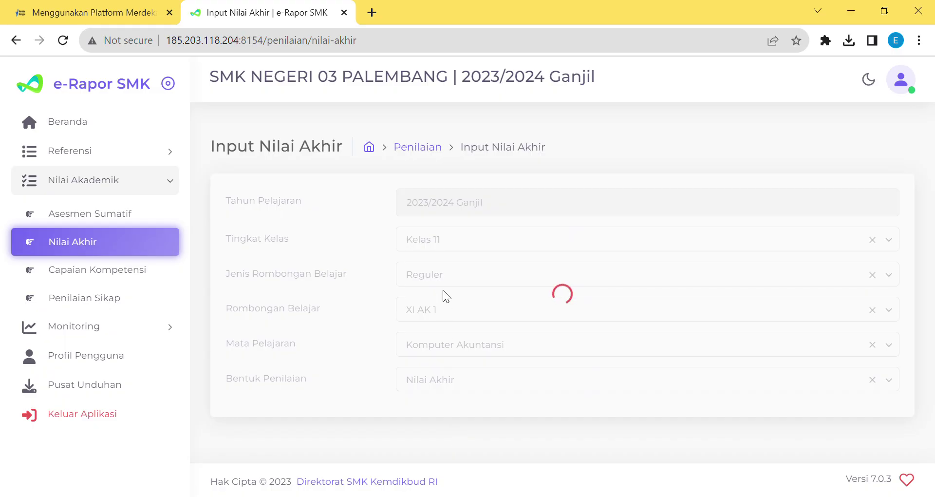
Step: Mark the first student's business data input objective as Tercapai and the Daftar akun objective as Tidak tercapai
scroll(492, 322, down, 5)
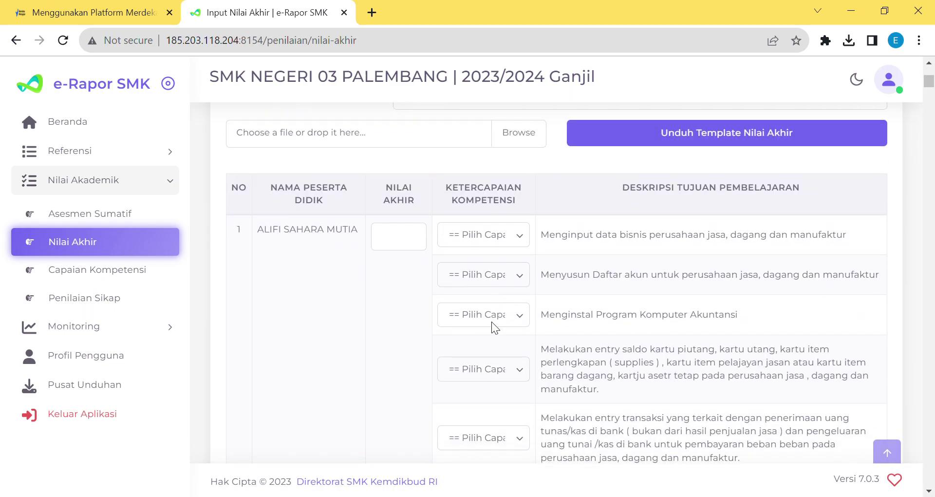
scroll(492, 323, down, 1)
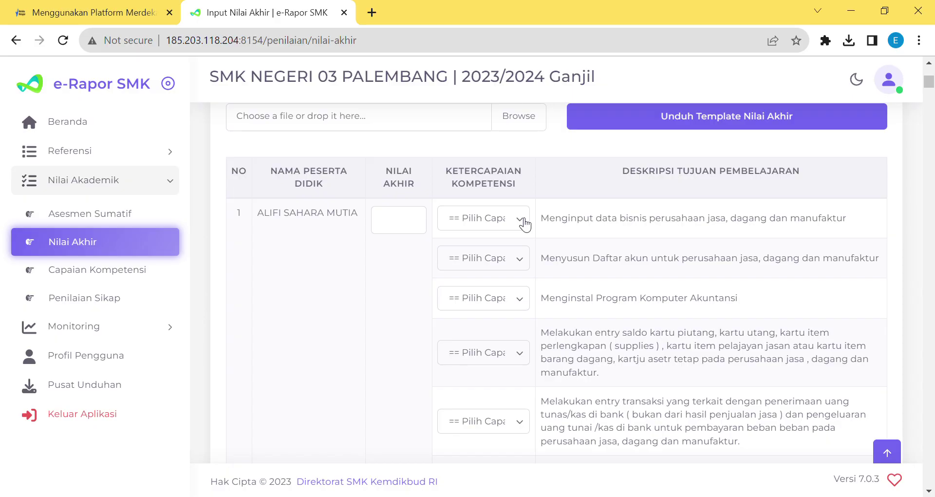
scroll(568, 271, down, 7)
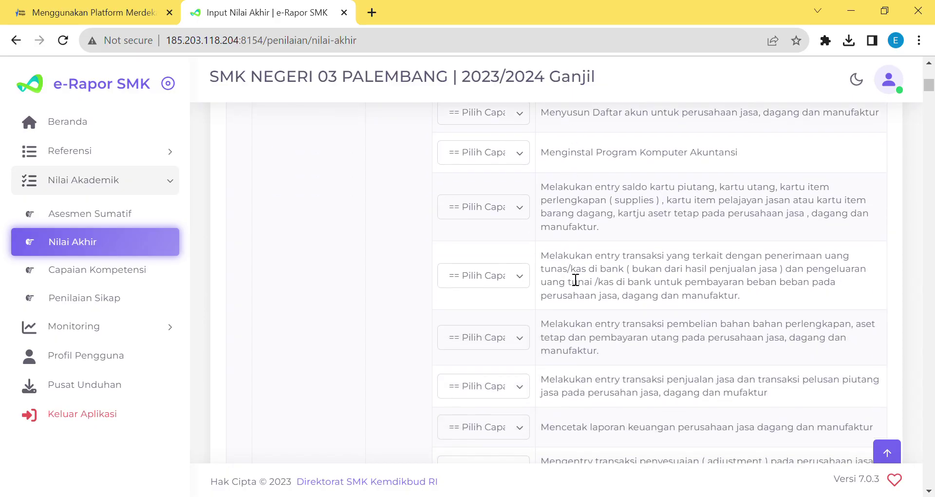
scroll(576, 280, up, 3)
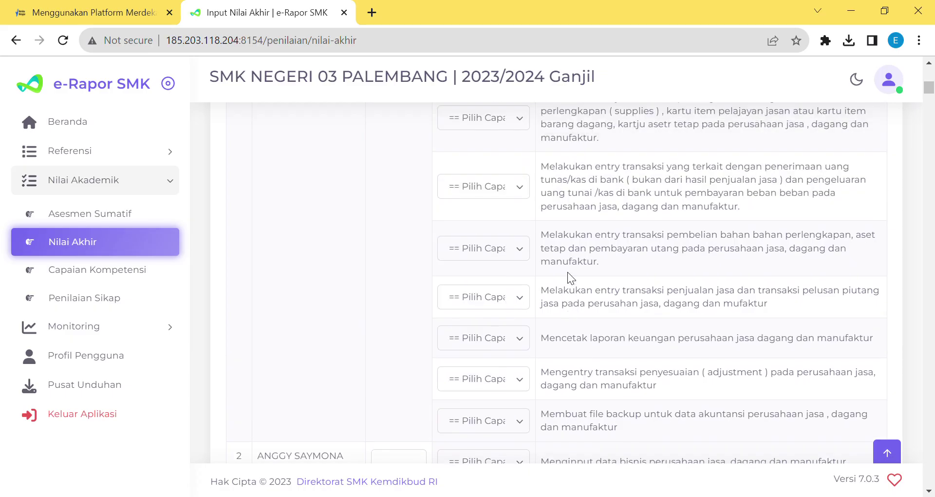
scroll(576, 280, up, 3)
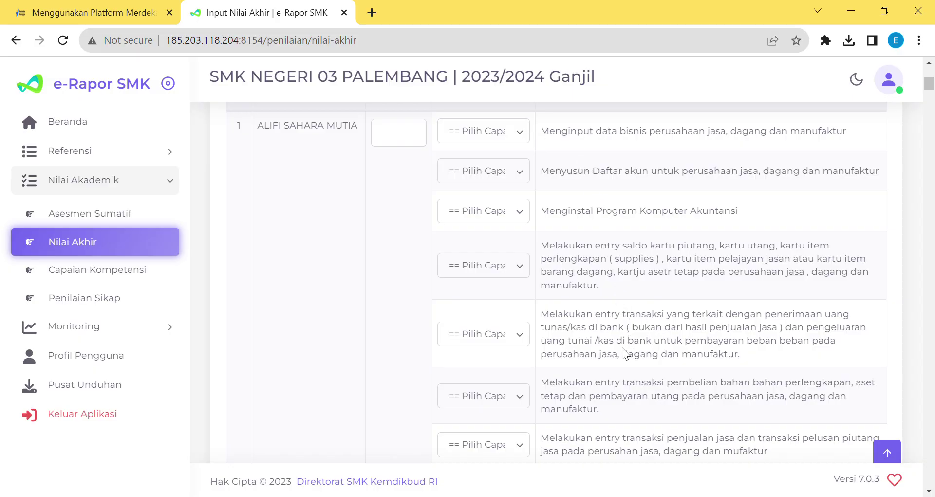
click(525, 139)
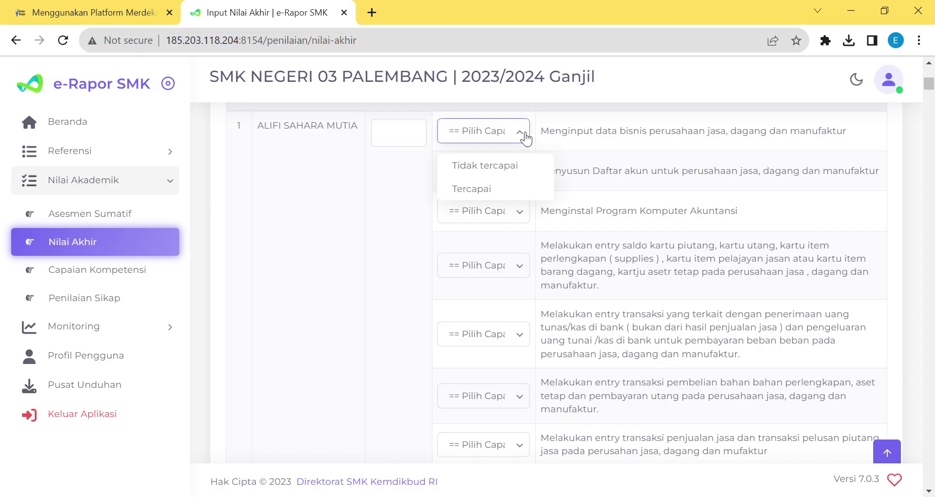
click(524, 190)
click(538, 177)
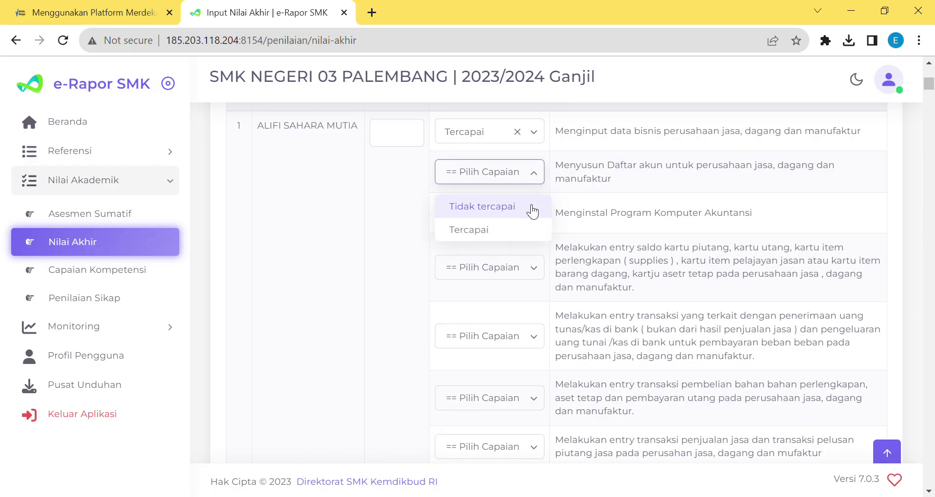
click(533, 210)
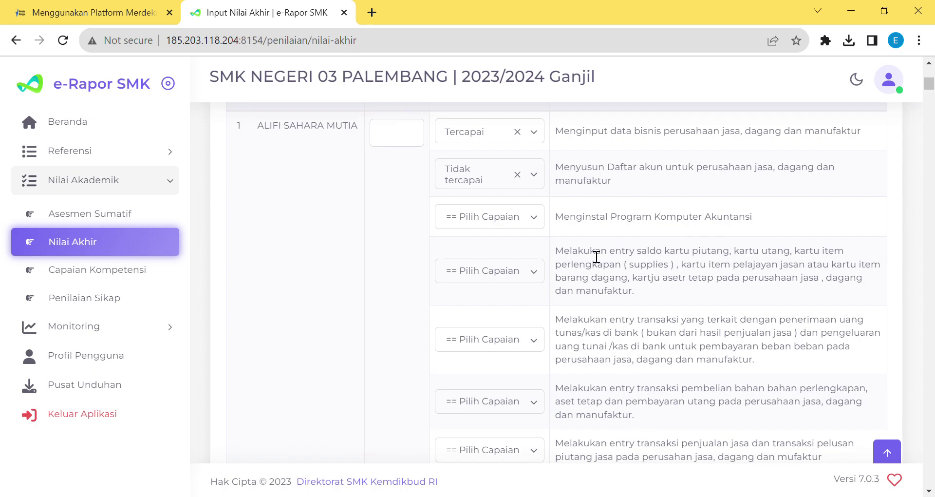
Step: Look through the other students' Nilai Akhir and Ketercapaian Kompetensi fields down to the end of the table
scroll(586, 297, down, 20)
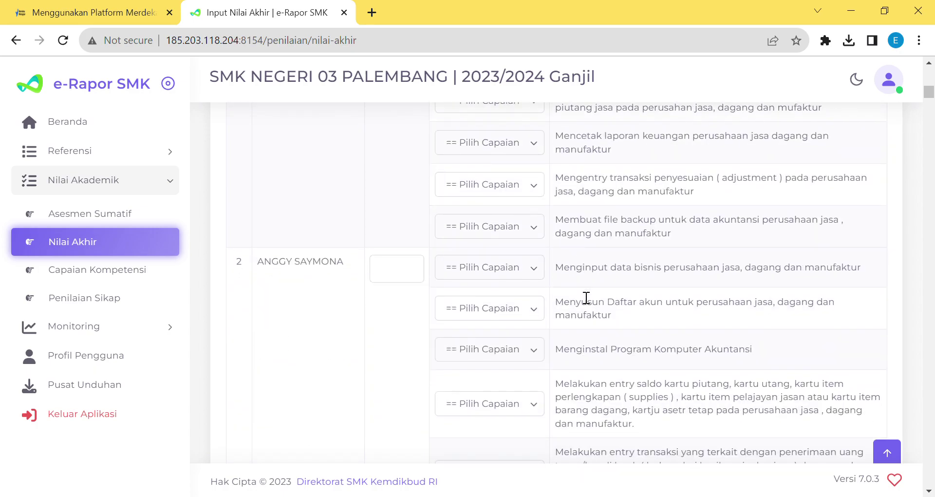
scroll(577, 290, down, 20)
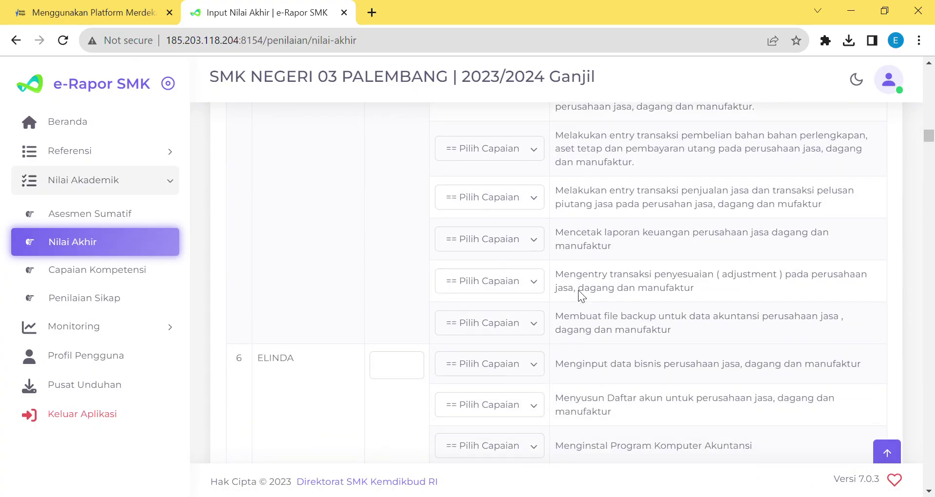
scroll(578, 290, down, 10)
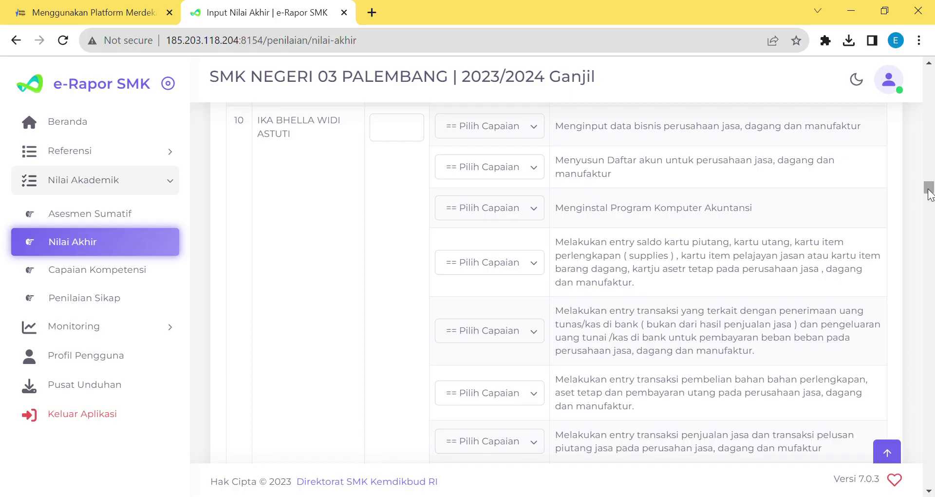
drag(929, 190, 930, 480)
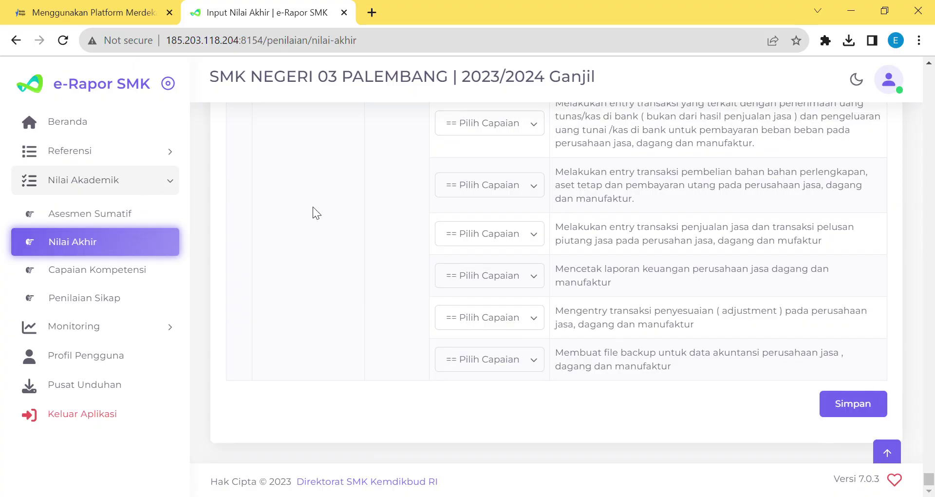
Step: Open Capaian Kompetensi and select Kelas 11, Reguler, XI AK 1 and Komputer Akuntansi
click(136, 276)
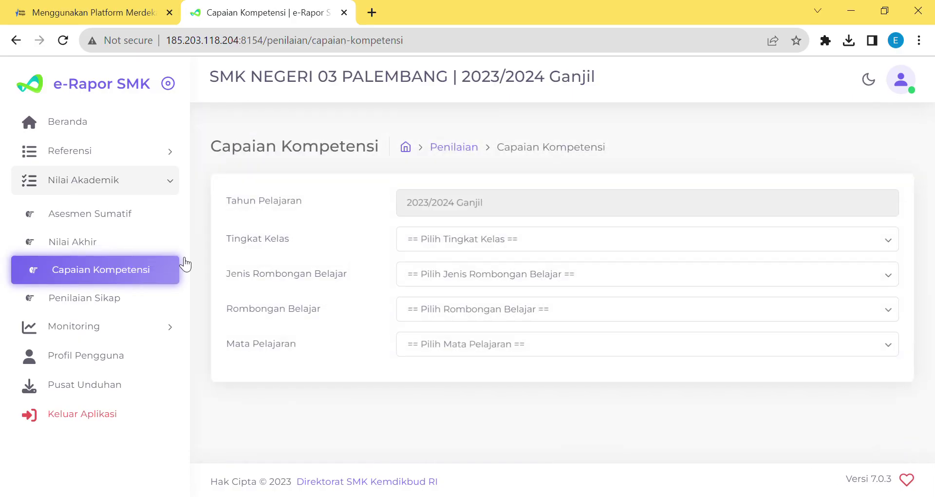
click(464, 241)
click(465, 297)
click(494, 274)
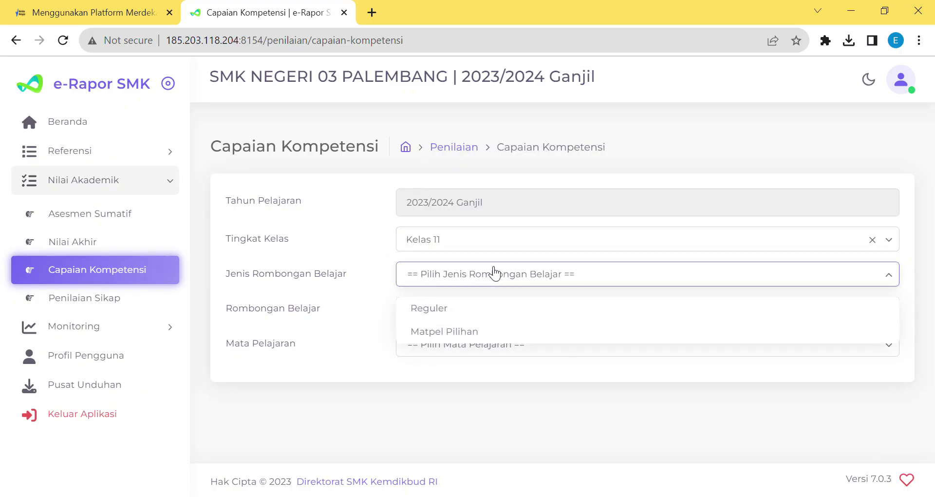
click(480, 312)
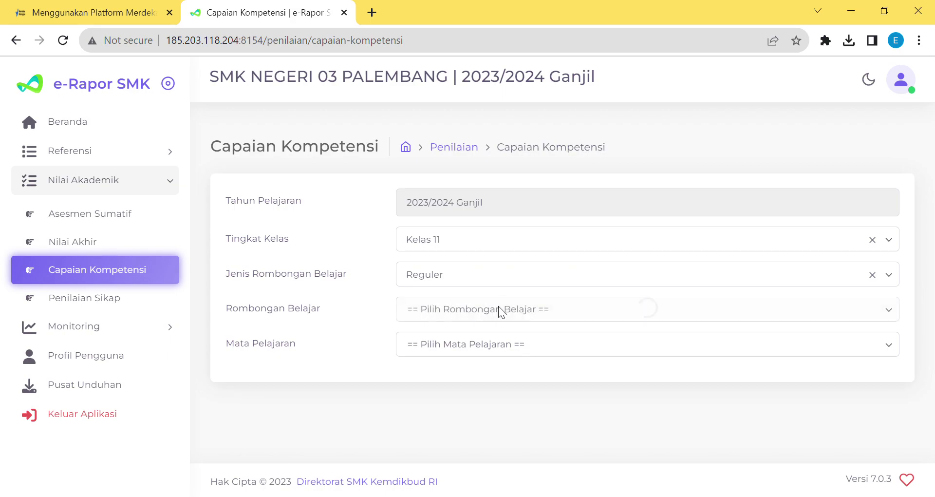
click(506, 314)
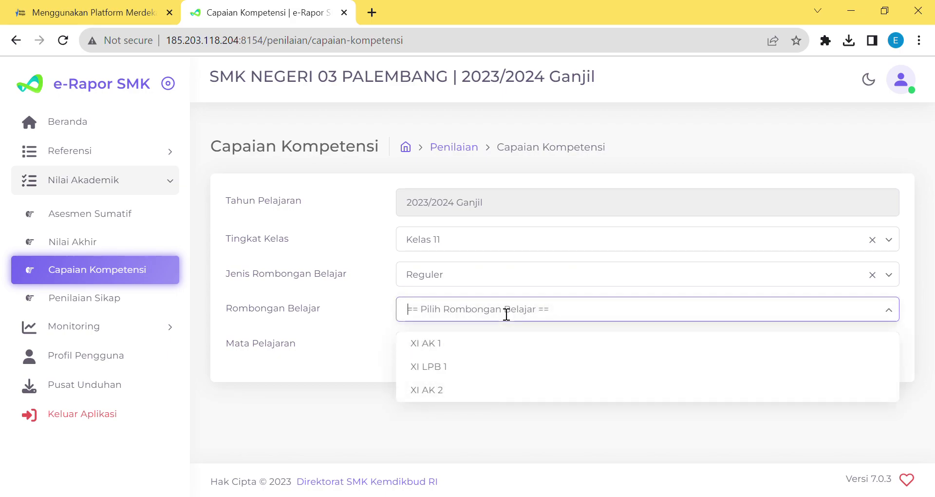
click(496, 346)
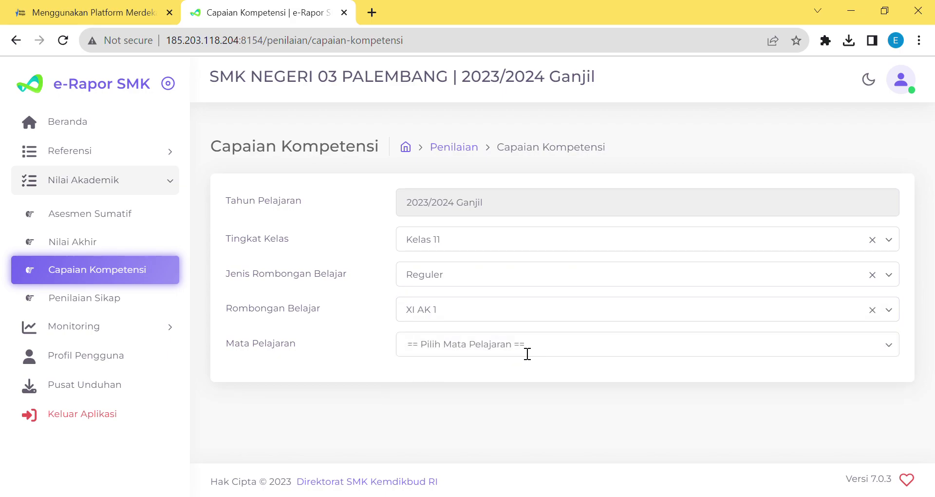
click(507, 348)
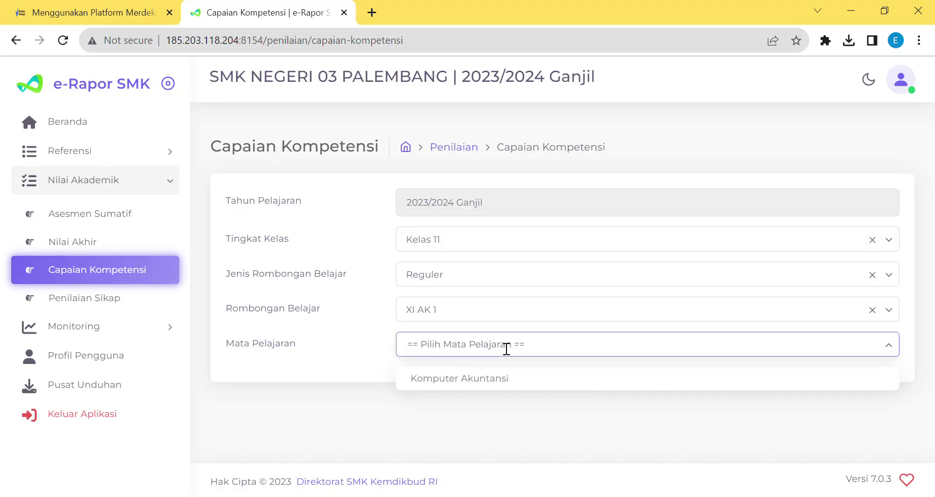
click(506, 385)
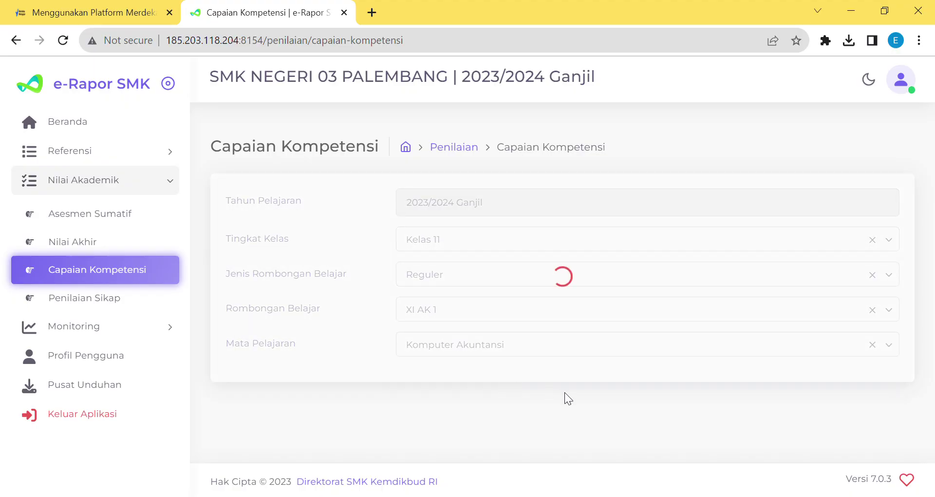
Step: Examine each student's achieved competencies and those needing improvement throughout the Capaian Kompetensi table
scroll(565, 393, down, 3)
scroll(565, 392, down, 2)
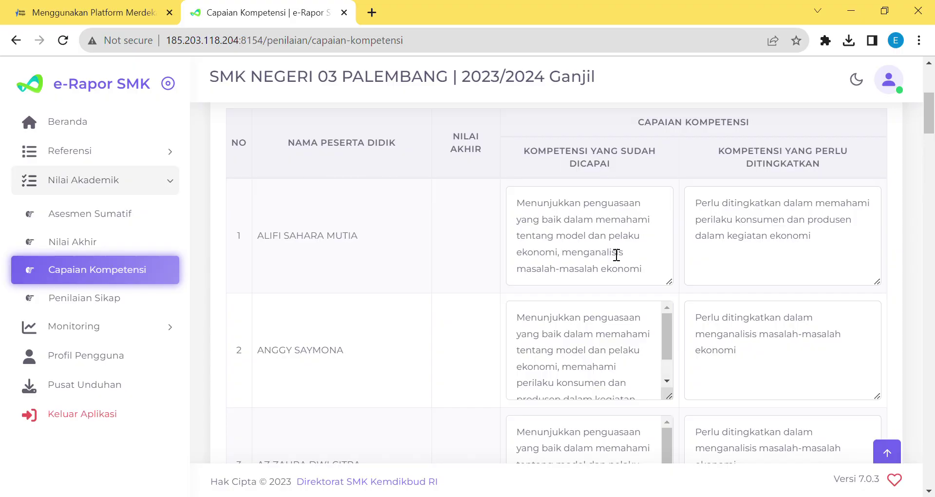
scroll(616, 255, down, 5)
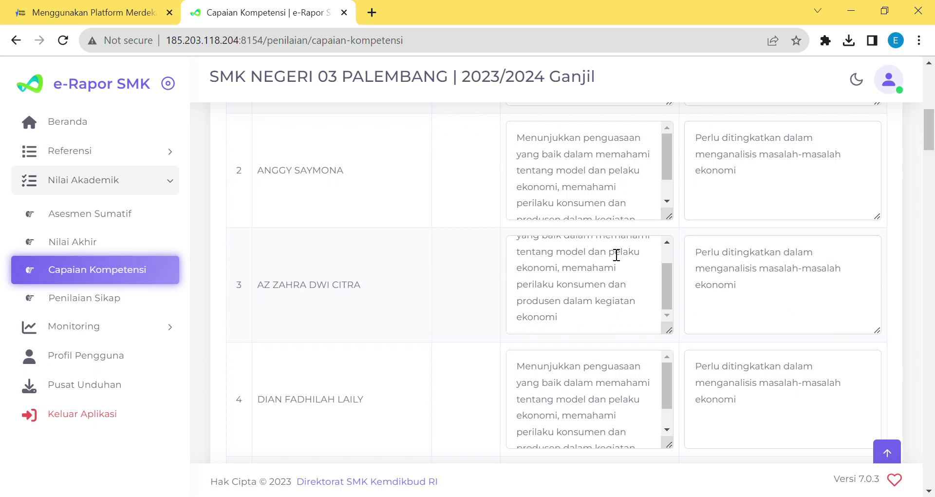
scroll(538, 223, up, 8)
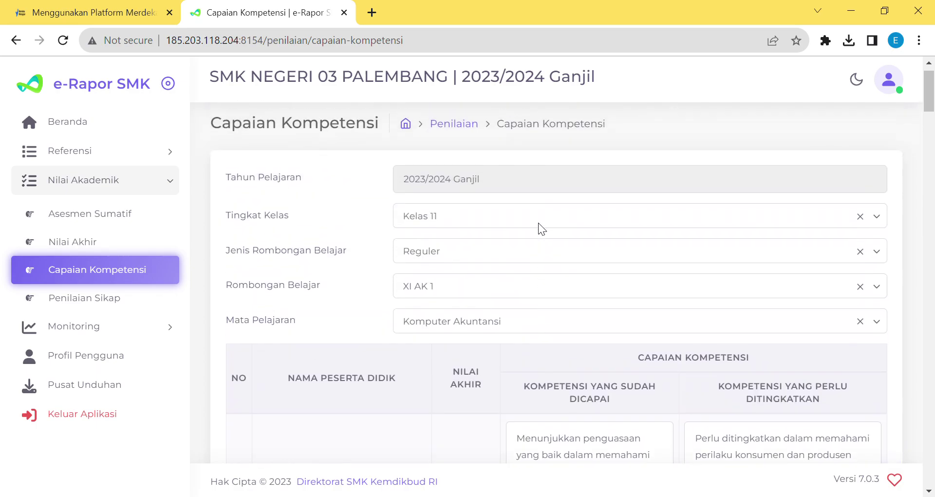
scroll(539, 223, down, 20)
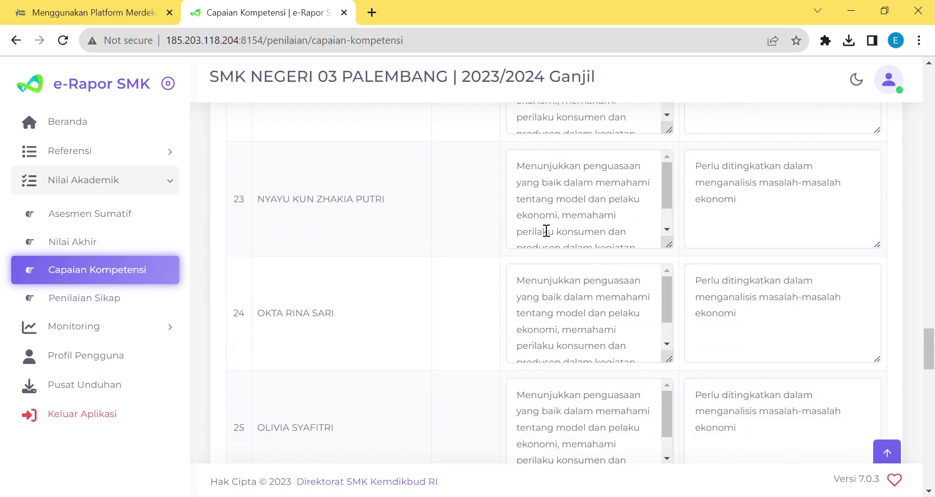
scroll(547, 231, down, 3)
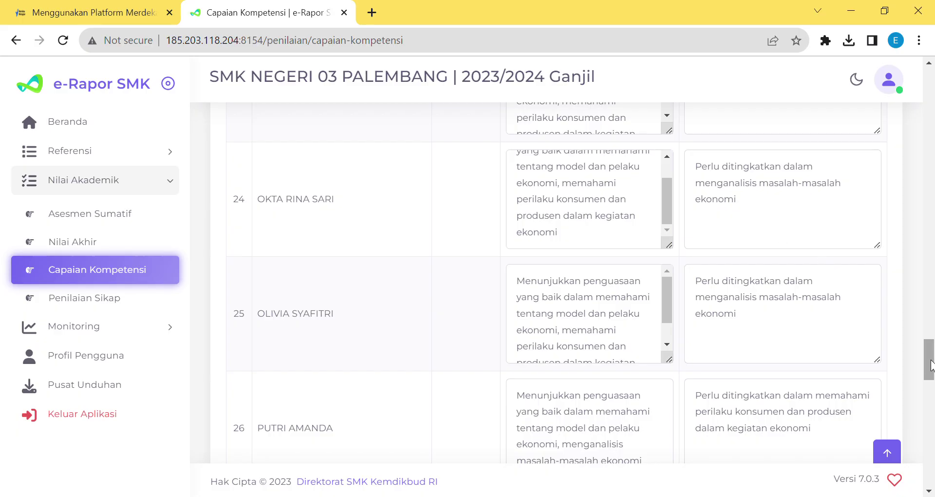
drag(929, 363, 928, 483)
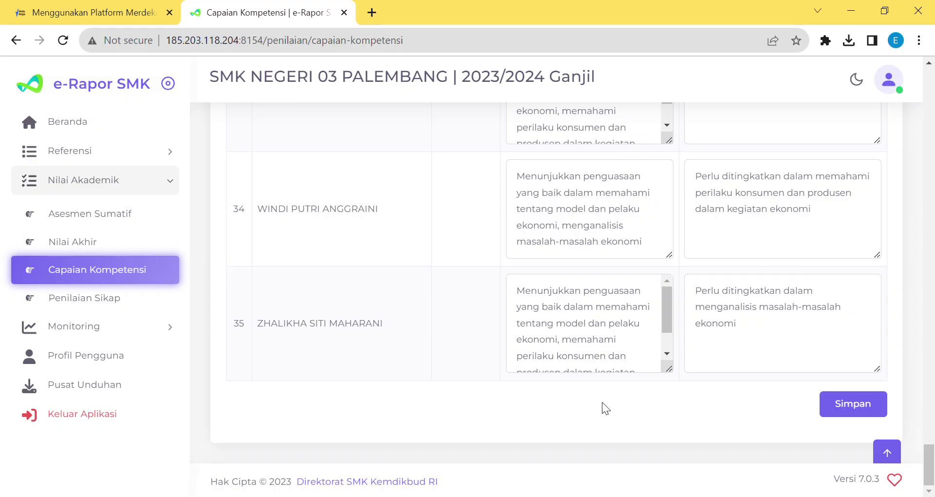
scroll(505, 220, up, 8)
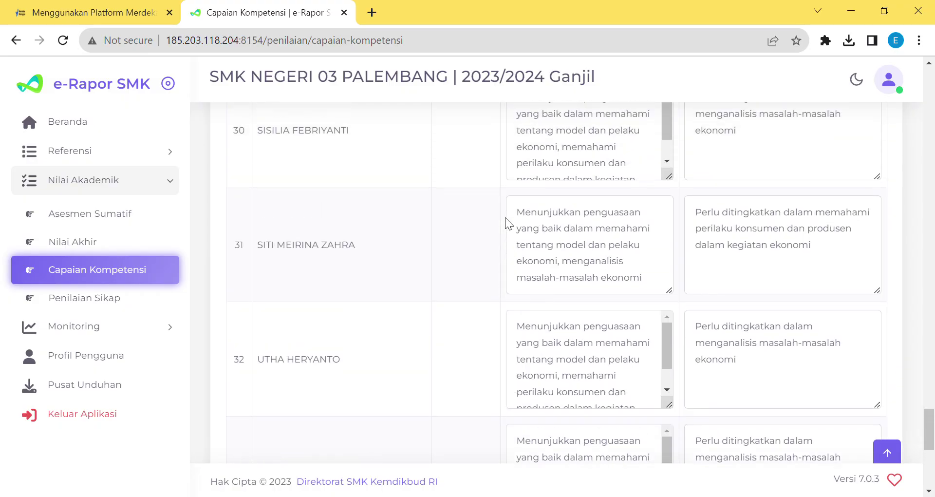
Step: Look back through the students' Capaian Kompetensi descriptions up to the start of the table
scroll(504, 220, up, 18)
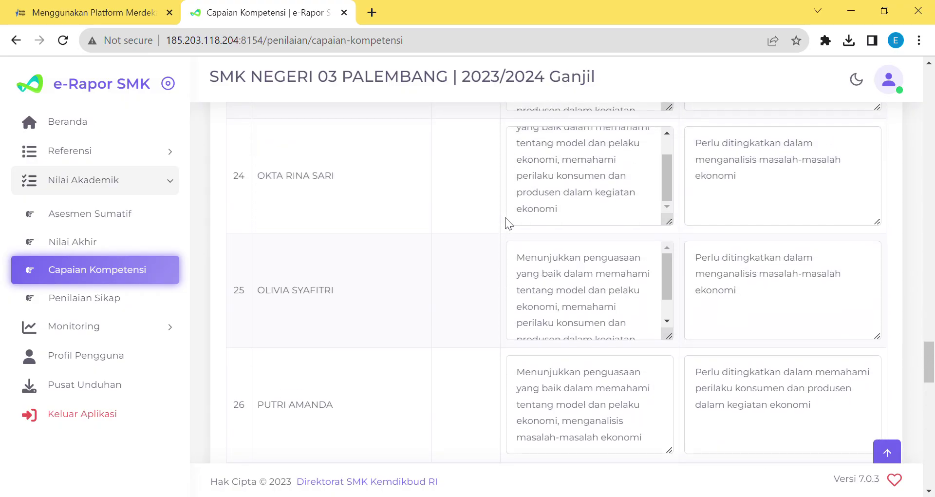
scroll(505, 217, up, 5)
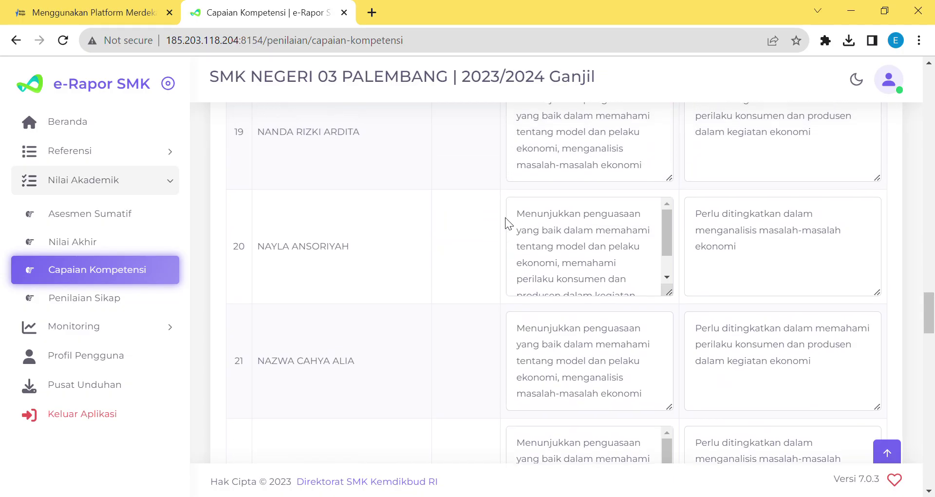
scroll(504, 218, up, 14)
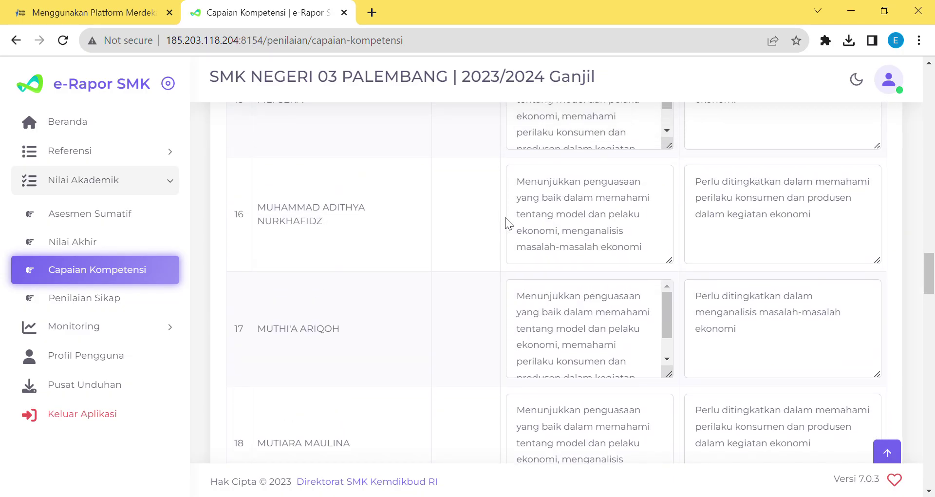
scroll(505, 217, up, 20)
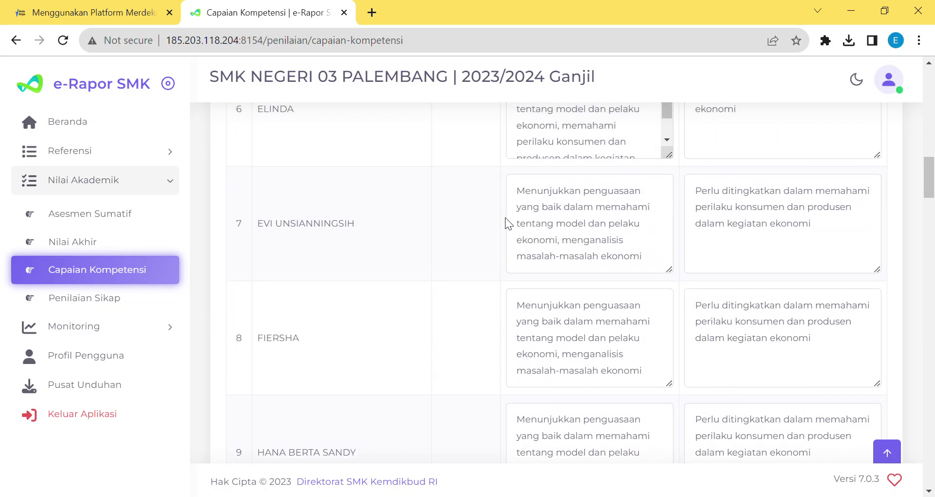
scroll(505, 224, up, 2)
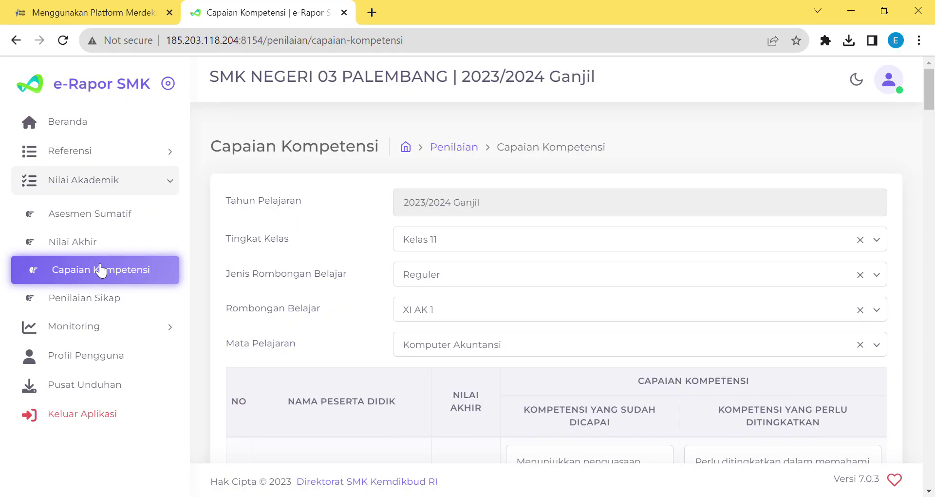
Step: Open the Kompetensi Dasar data and try to filter it by Kelas 12 and a class group
click(89, 156)
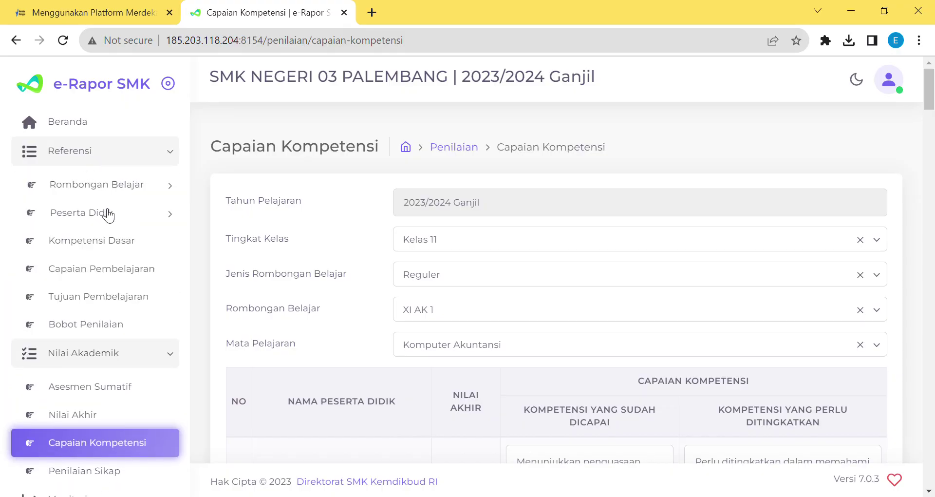
click(109, 240)
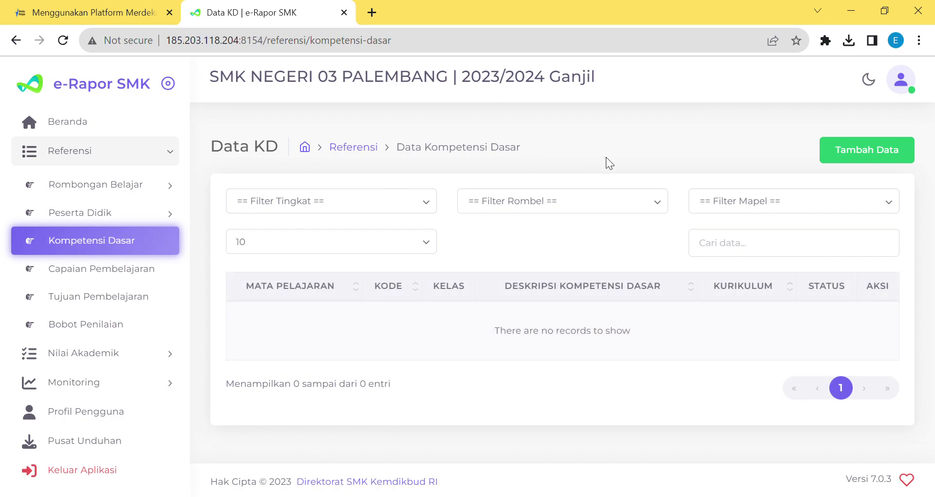
click(431, 211)
click(602, 213)
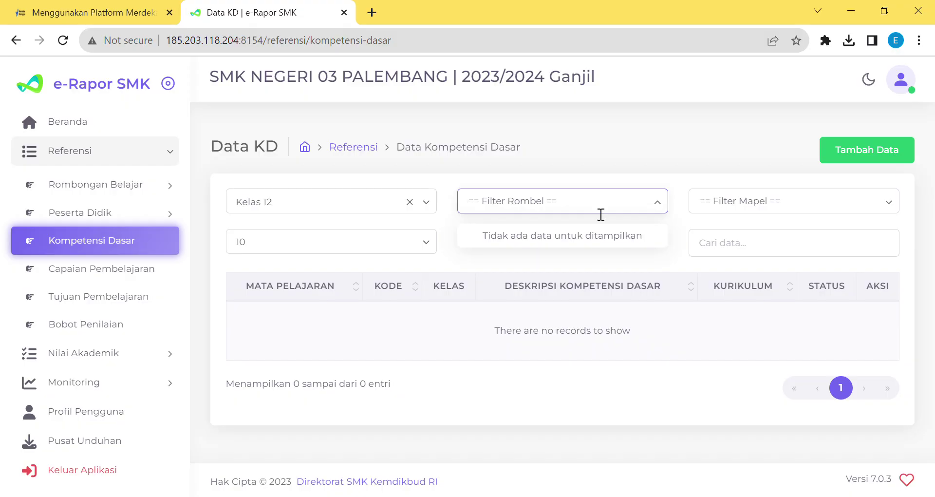
Step: Log out and sign in to another teacher's account with the saved email and password for 2023/2024 Ganjil
click(104, 482)
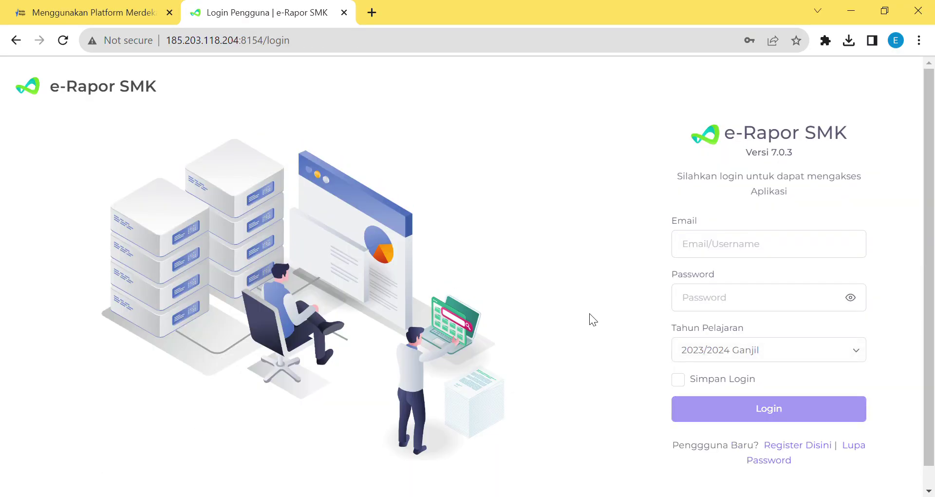
click(752, 252)
key(Down)
key(Down)
key(Return)
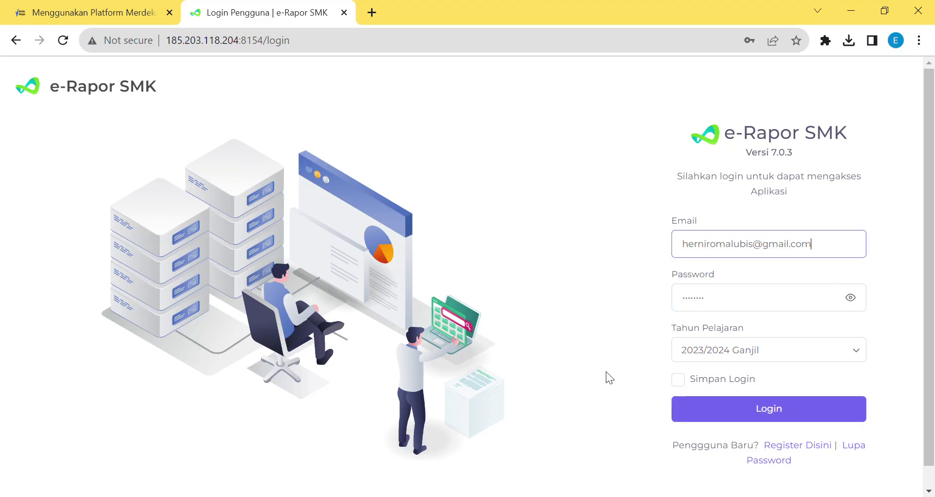
click(776, 413)
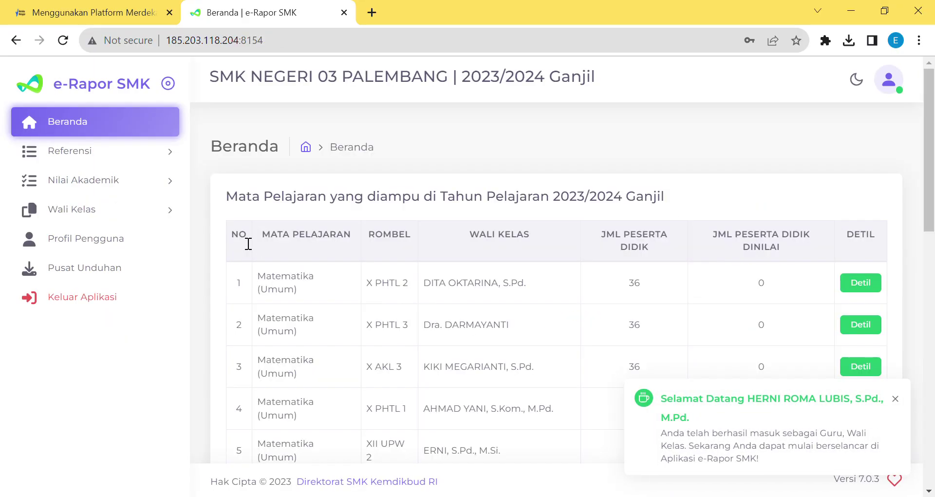
Step: Open the Kompetensi Dasar data and filter it by Kelas 12, XII UPW 1 and Matematika (Umum)
click(88, 155)
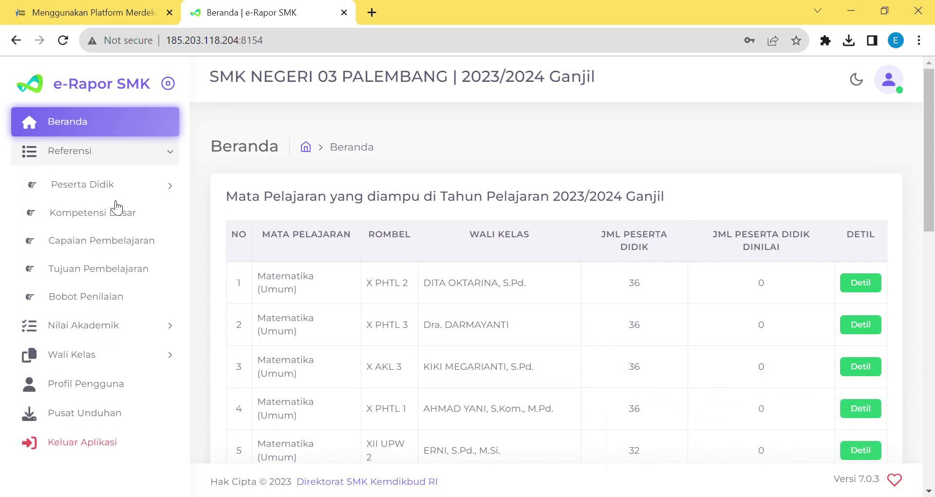
click(123, 215)
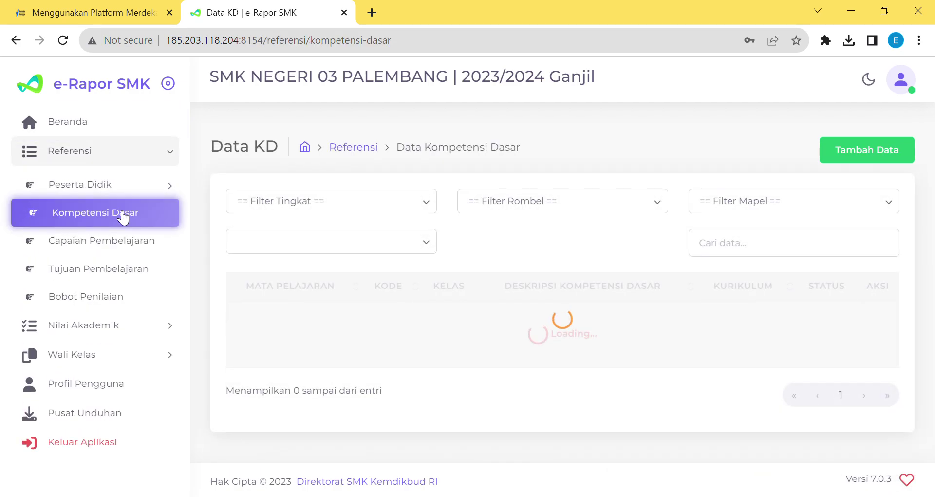
click(428, 210)
click(408, 280)
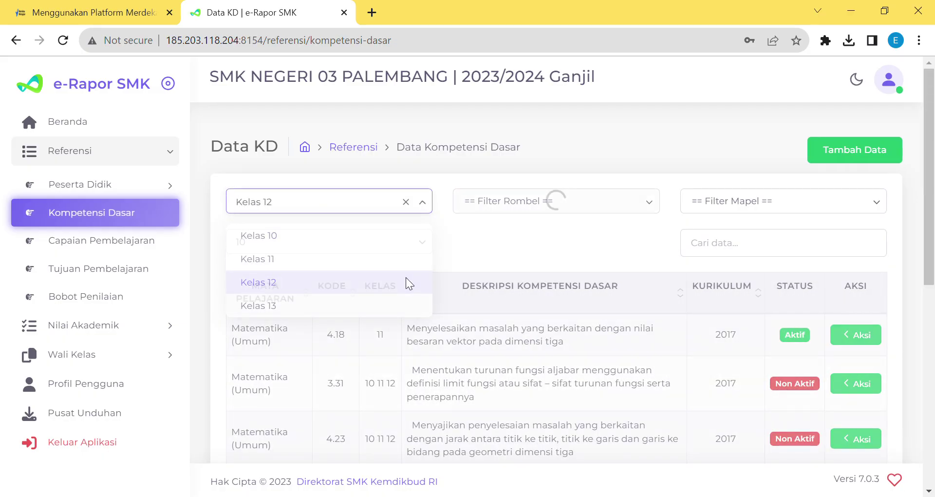
click(633, 207)
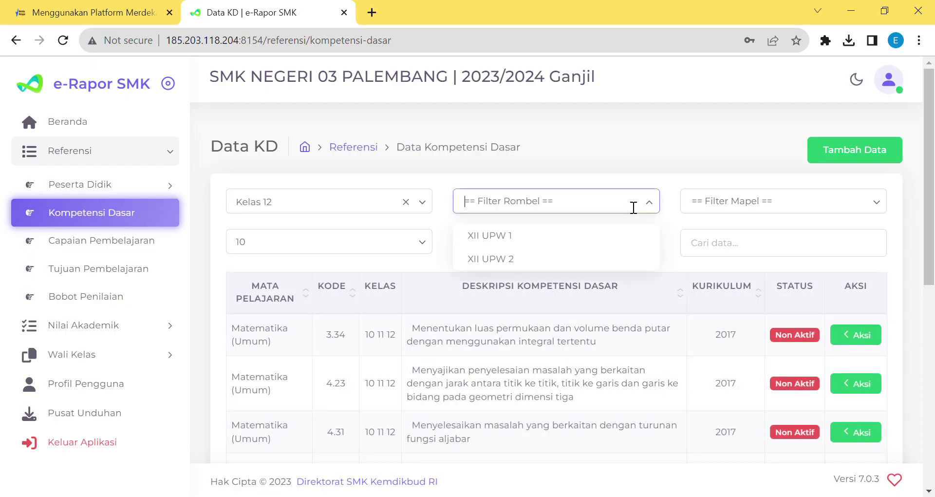
click(628, 239)
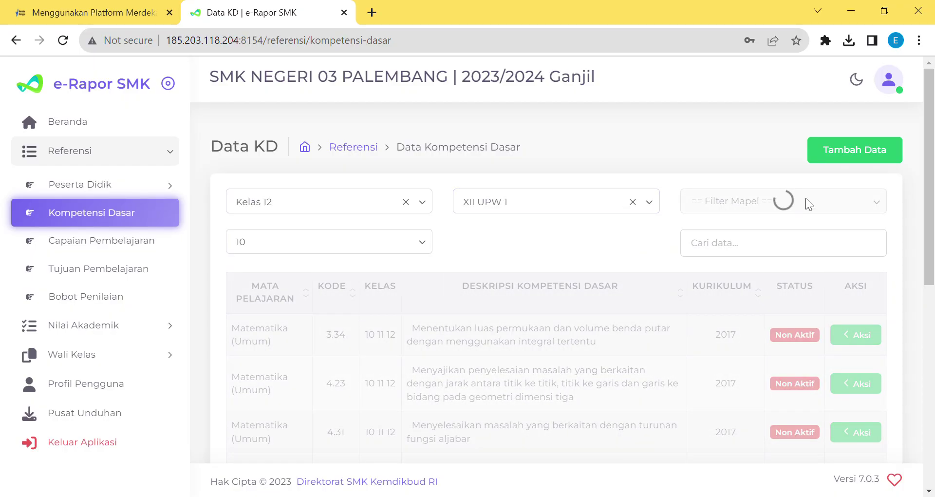
click(854, 204)
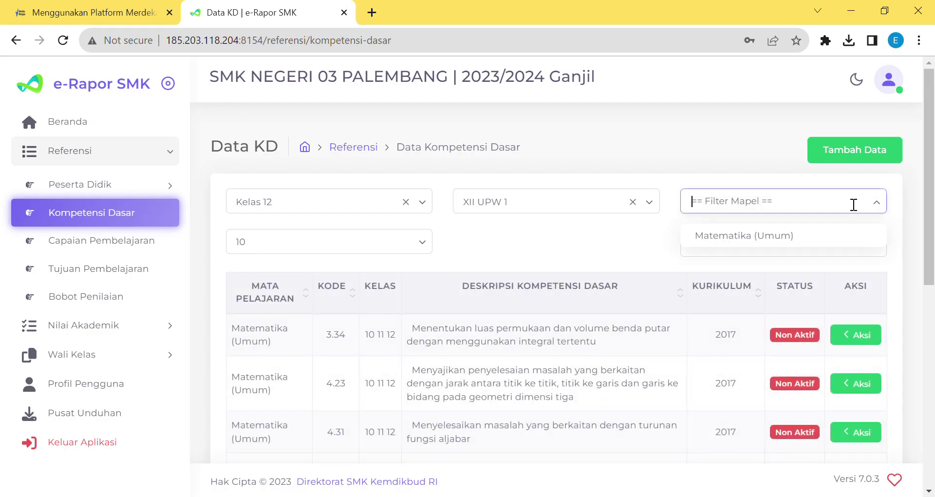
click(846, 245)
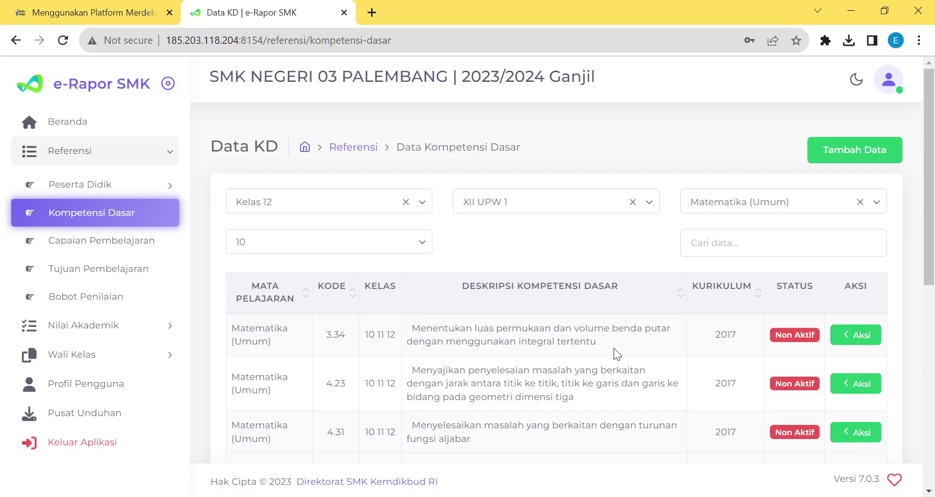
Step: Look through the filtered Kompetensi Dasar list and open the available actions for competency 4.26
scroll(614, 350, down, 5)
scroll(622, 356, down, 2)
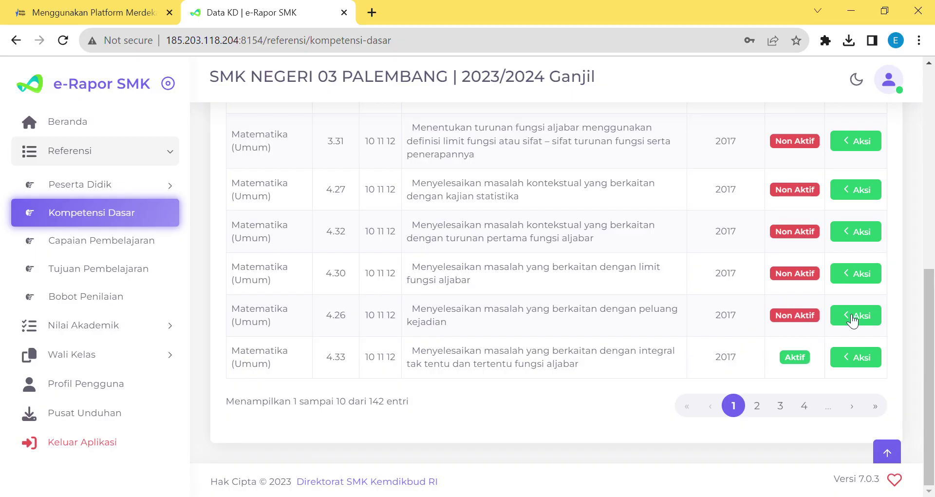
click(868, 321)
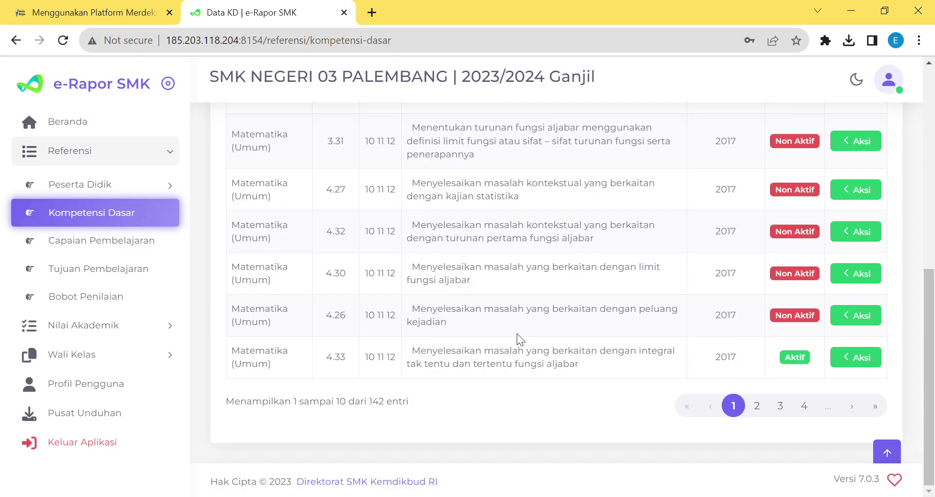
Step: Open the Tujuan Pembelajaran data and filter it by Kelas 12, XII UPW 1 and Matematika (Umum)
click(118, 278)
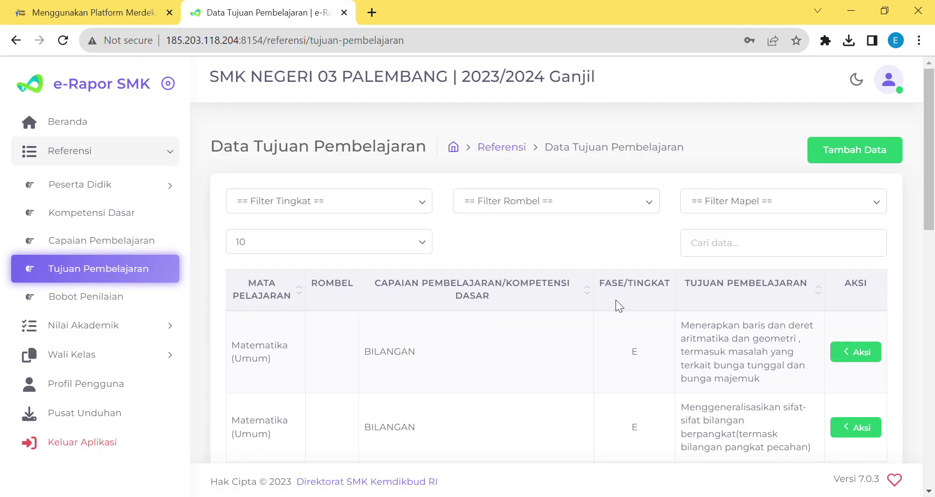
click(428, 205)
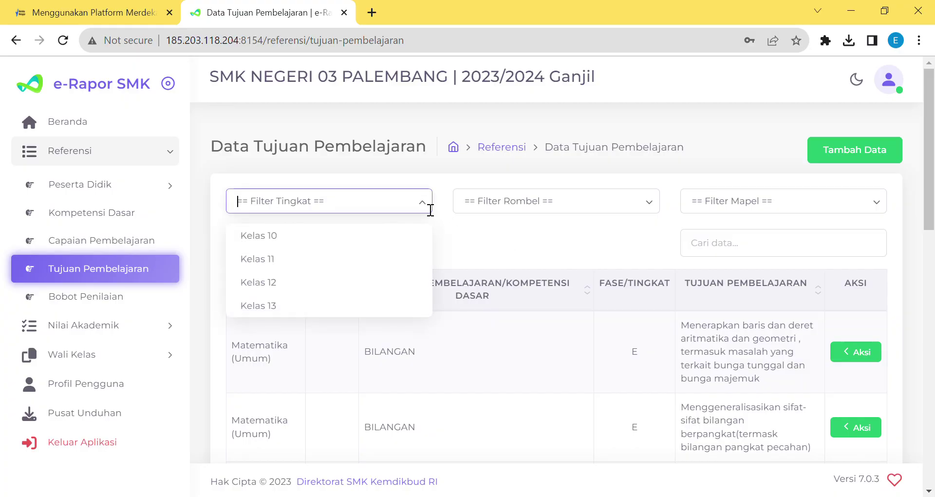
click(418, 282)
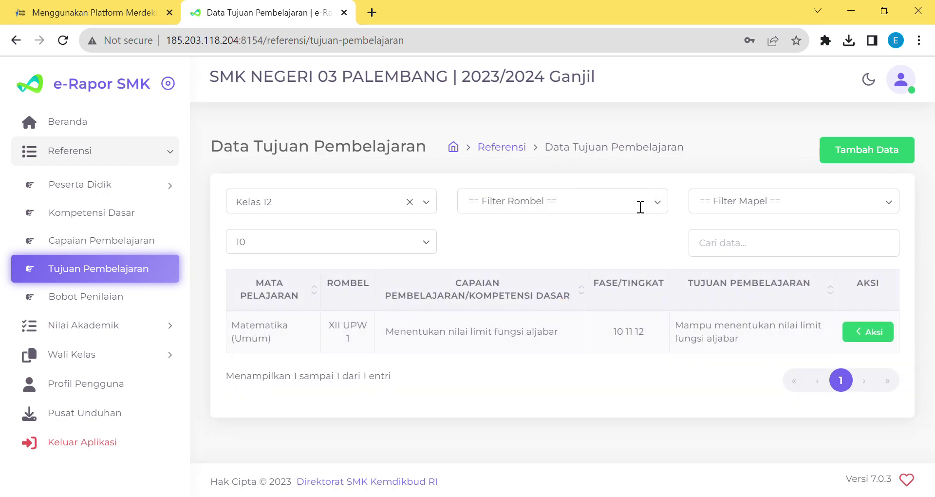
click(642, 209)
click(631, 237)
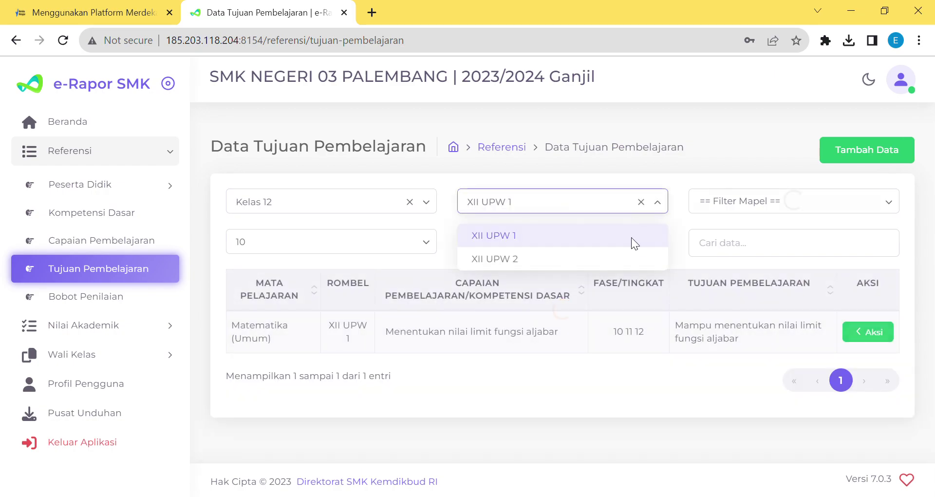
click(778, 203)
click(778, 238)
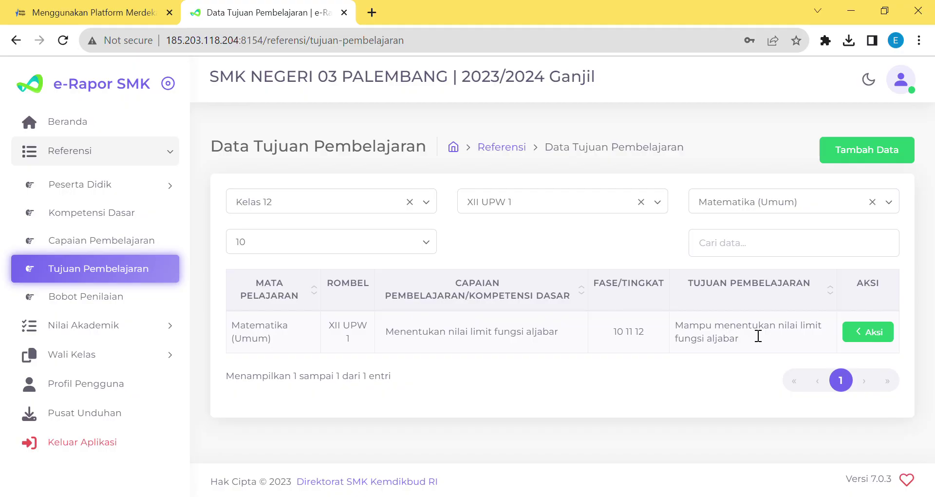
Step: Map the learning objective "Mampu menentukan nilai limit fungsi aljabar" to Kelas 12 class XII UPW 2 and save the mapping
click(874, 336)
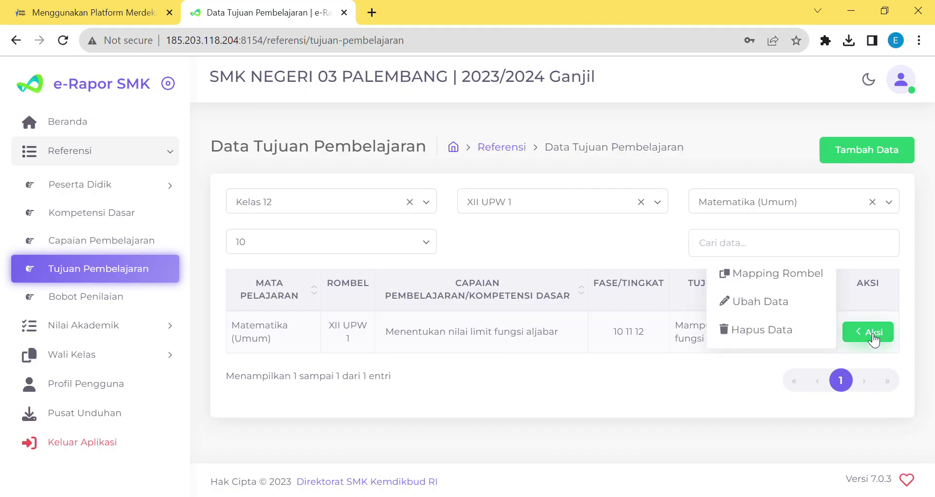
click(810, 267)
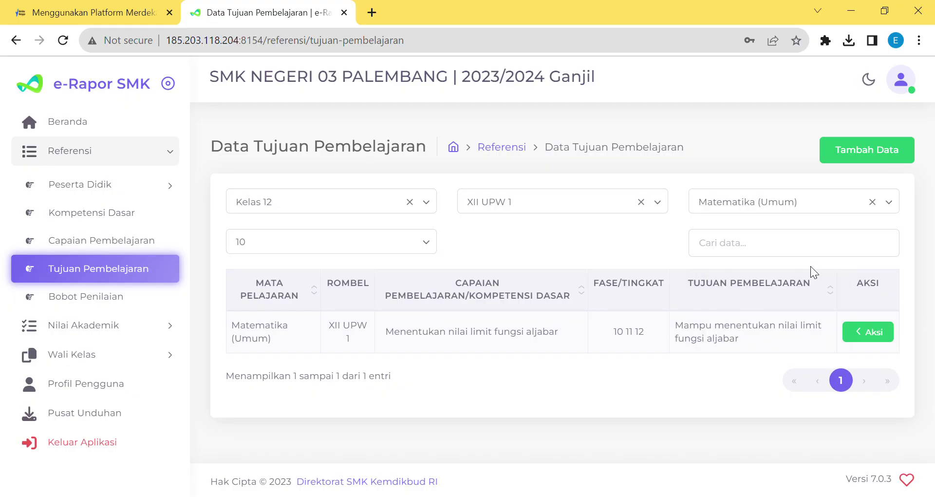
click(876, 335)
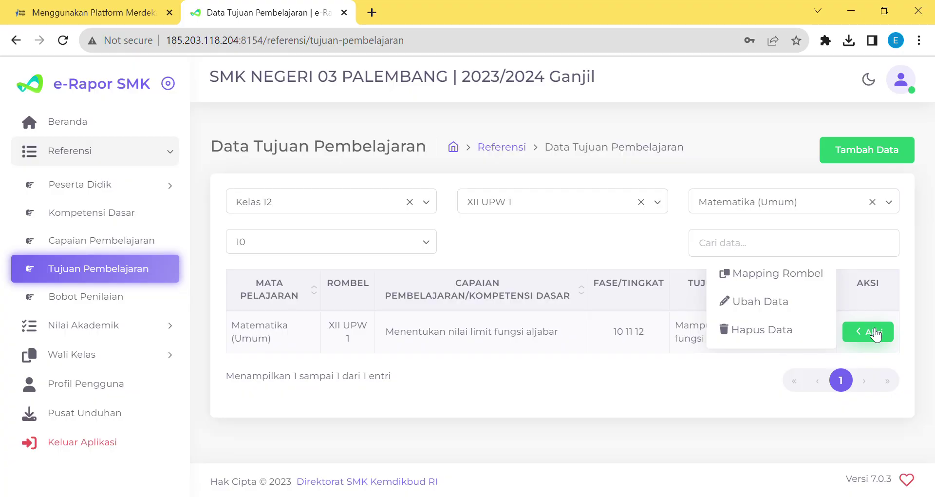
click(810, 281)
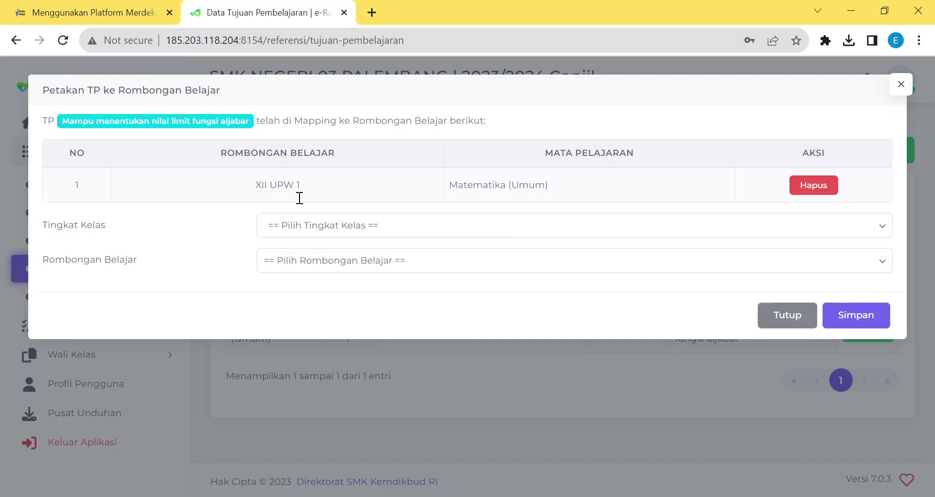
click(335, 230)
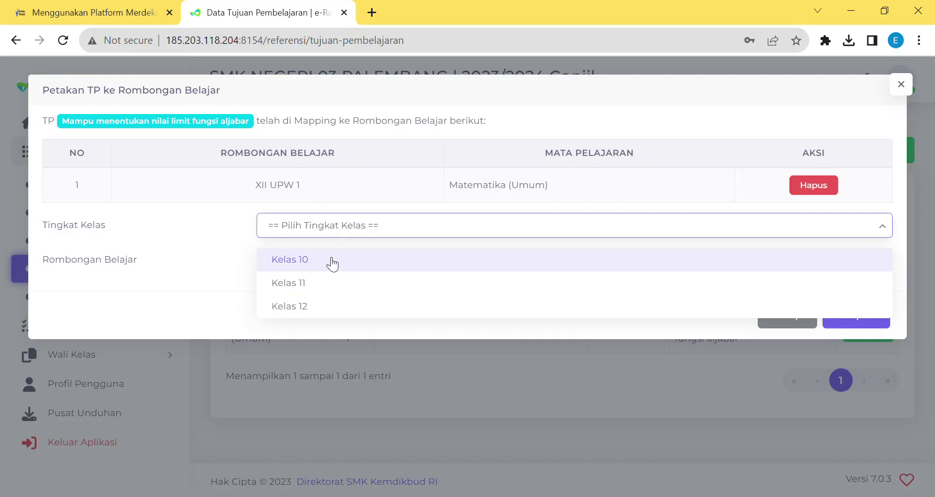
click(330, 307)
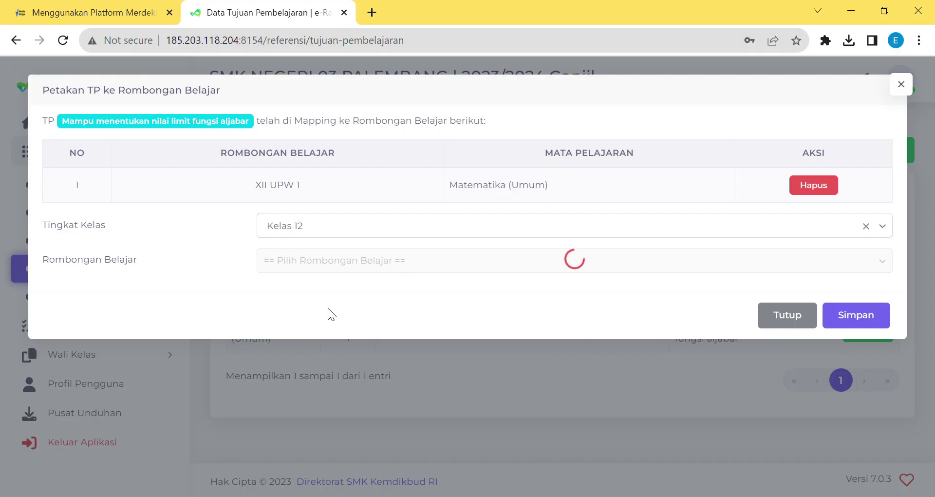
click(347, 267)
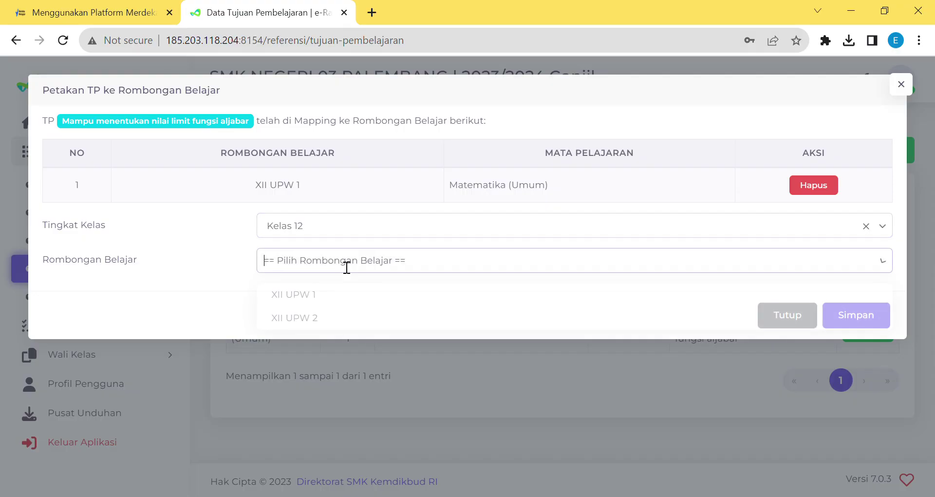
click(343, 319)
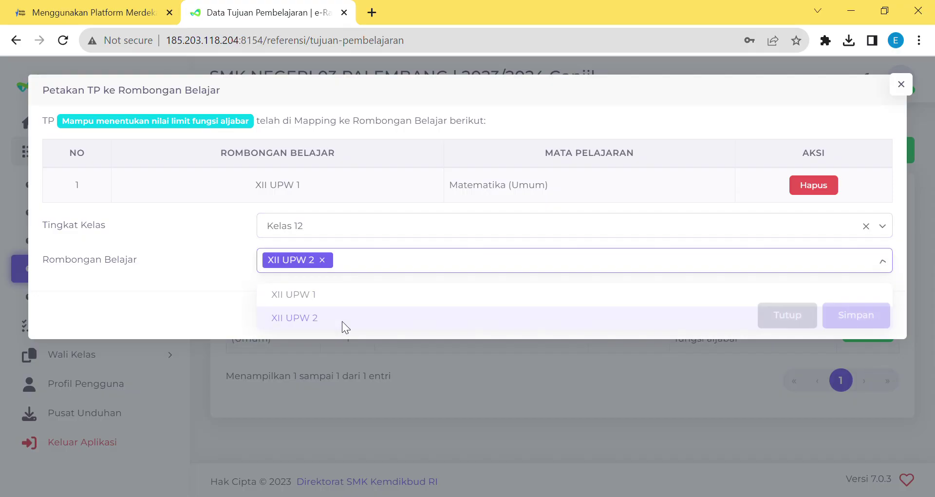
click(855, 319)
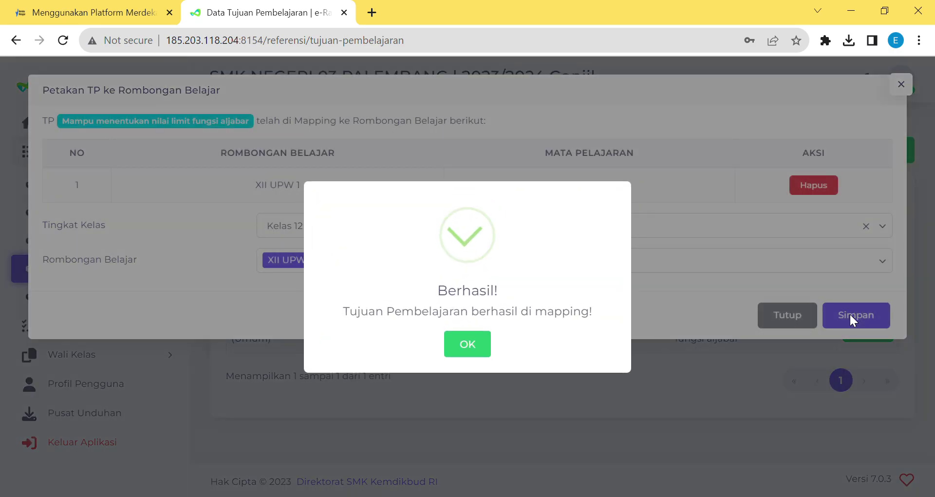
click(482, 347)
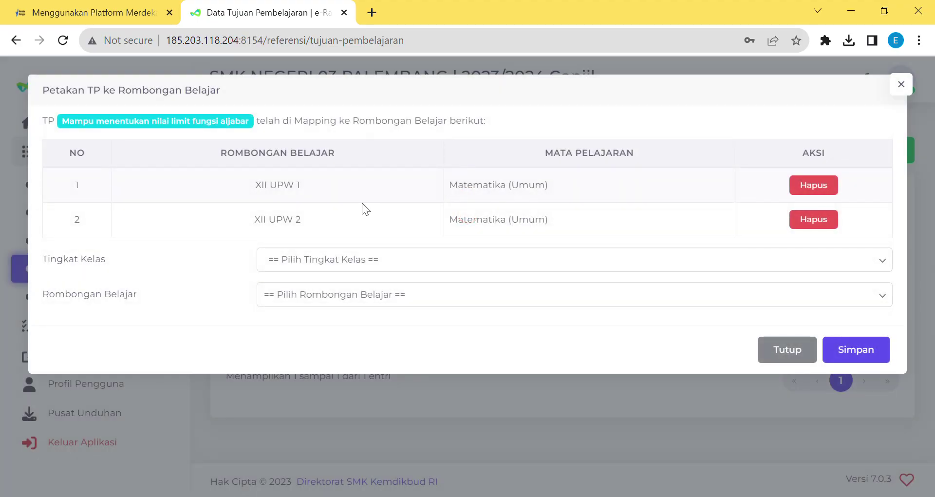
Step: Close the class mapping dialog and reload the Tujuan Pembelajaran data by switching to Capaian Pembelajaran and back
click(809, 347)
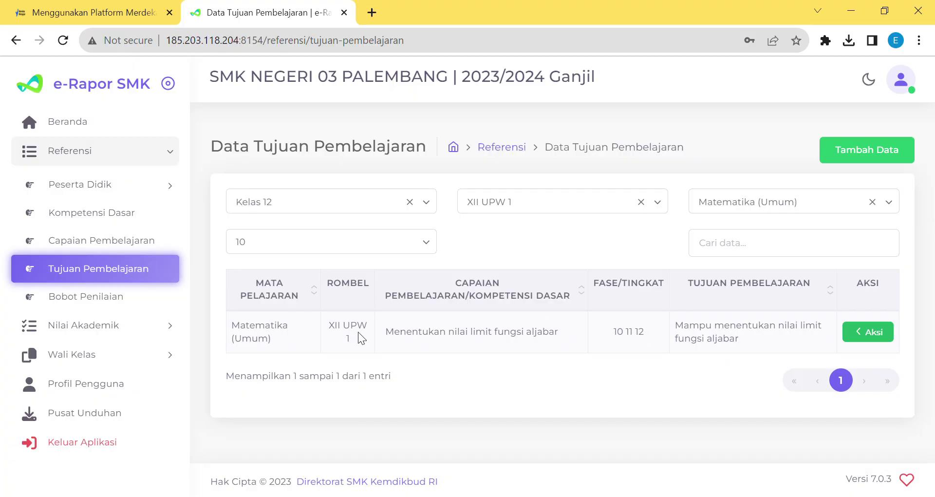
click(124, 239)
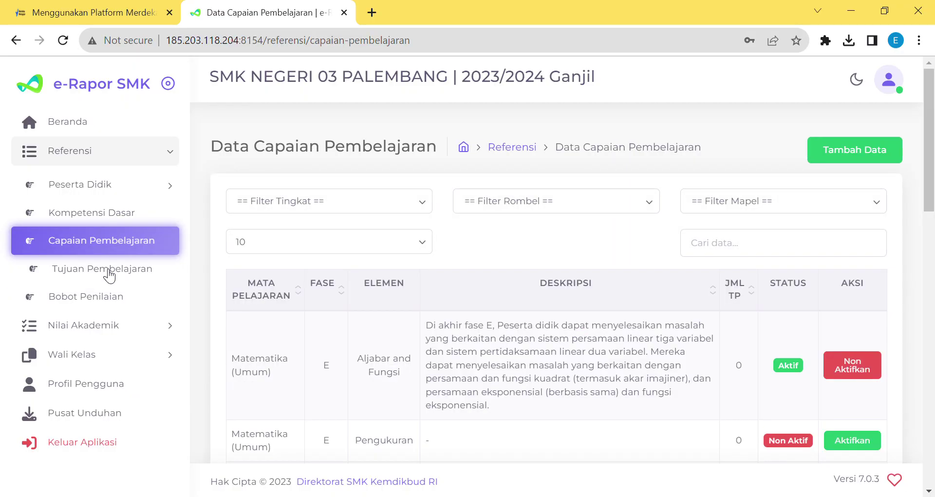
click(108, 271)
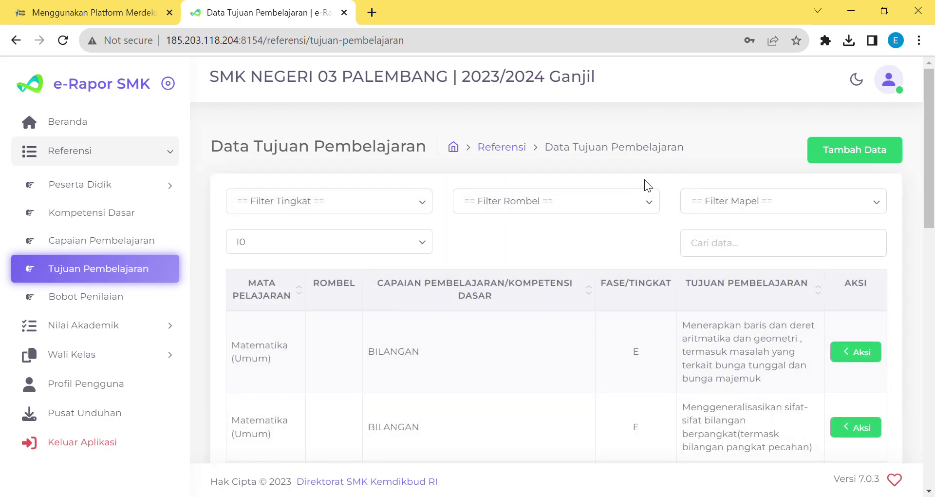
Step: Filter the Tujuan Pembelajaran data by Kelas 12 and open the Rombel filter's class choices
click(423, 208)
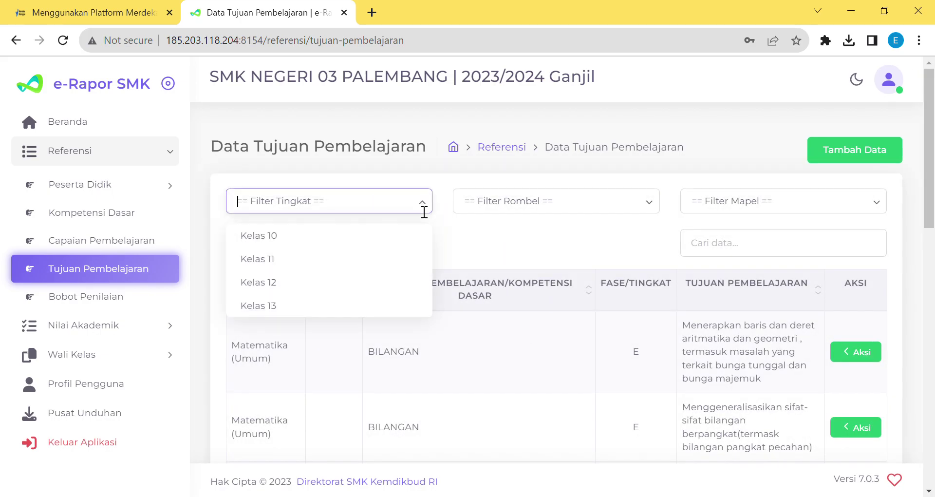
click(419, 281)
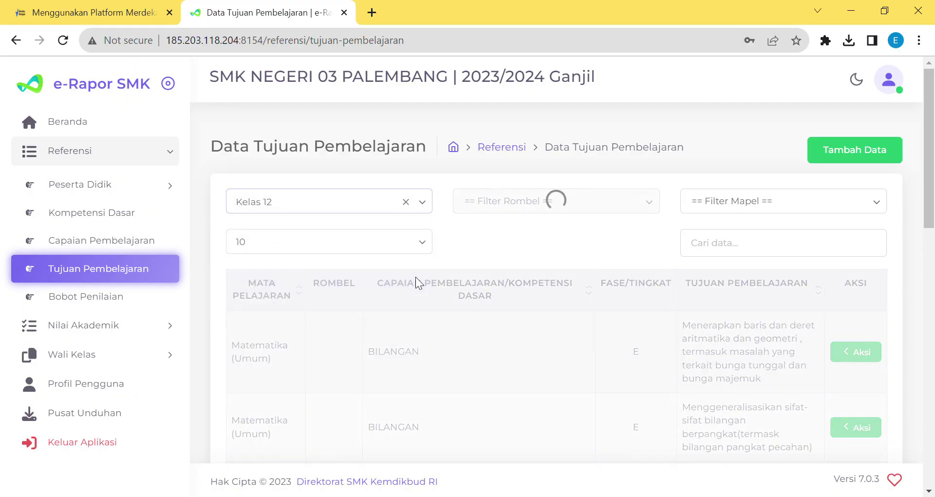
click(631, 203)
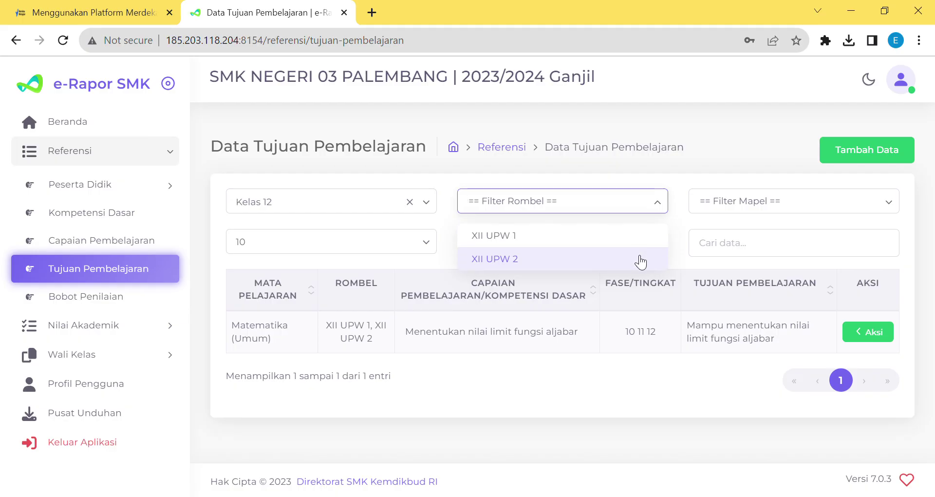